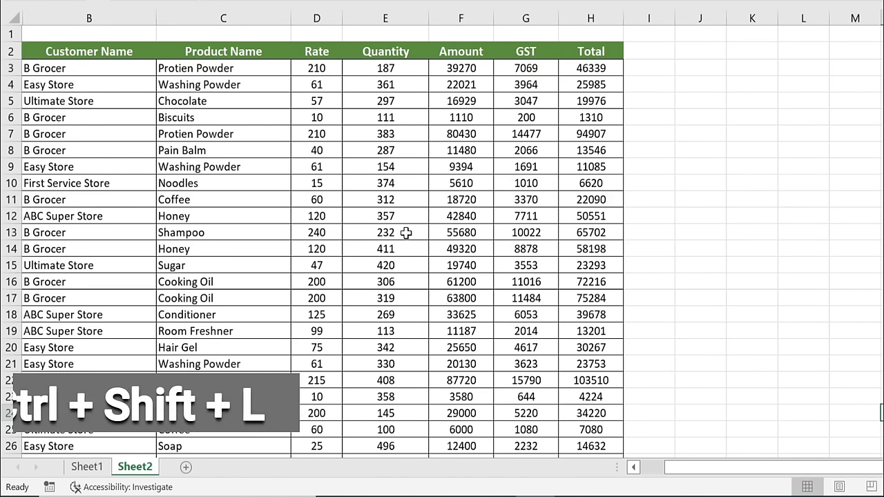
Filter the table's Customer Name column to First Service Store only, and turn the table's filters off again.
click(275, 237)
key(ctrl+shift+l)
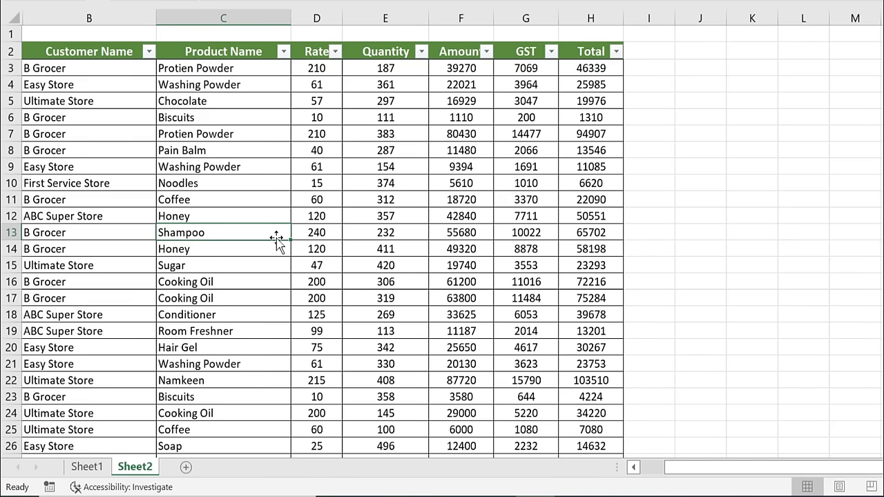
click(149, 53)
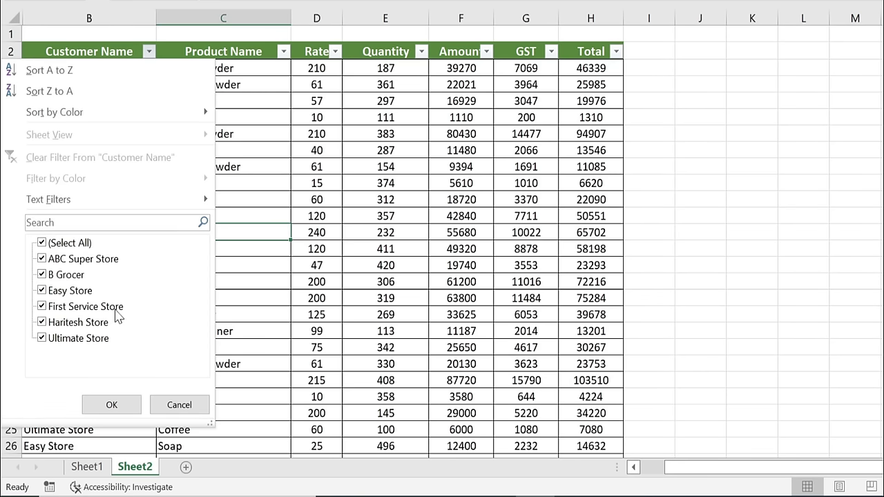
click(45, 247)
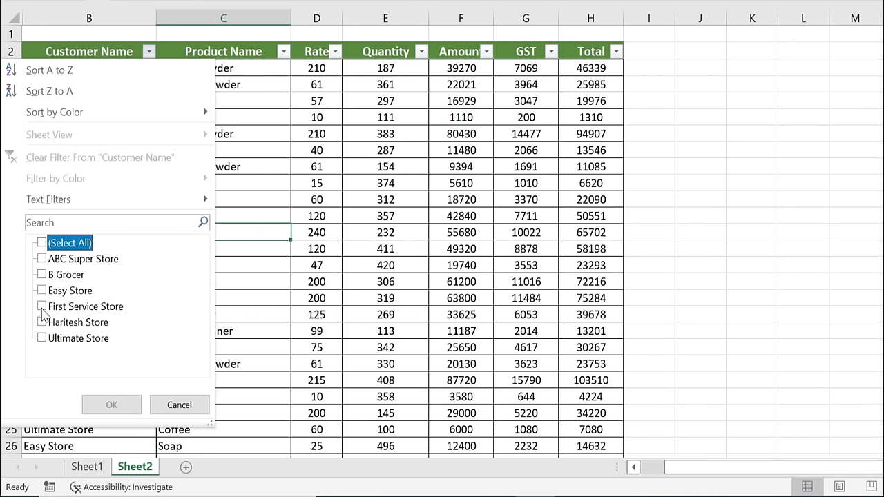
click(42, 308)
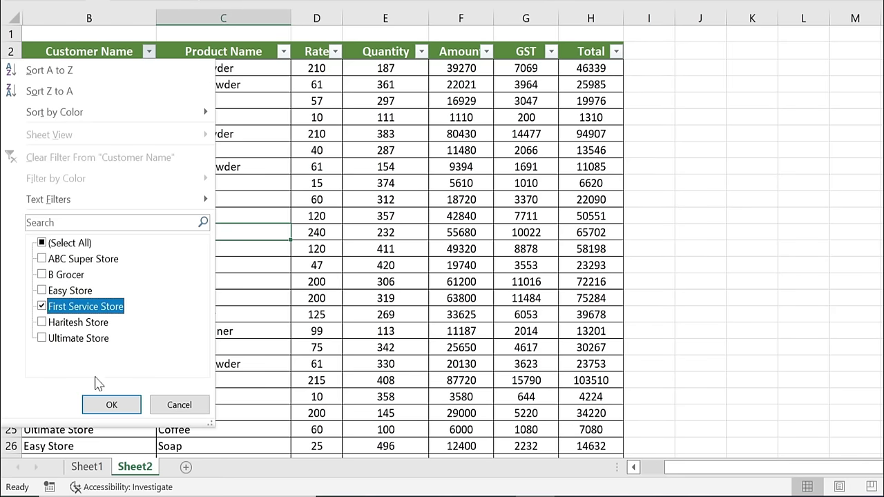
click(109, 405)
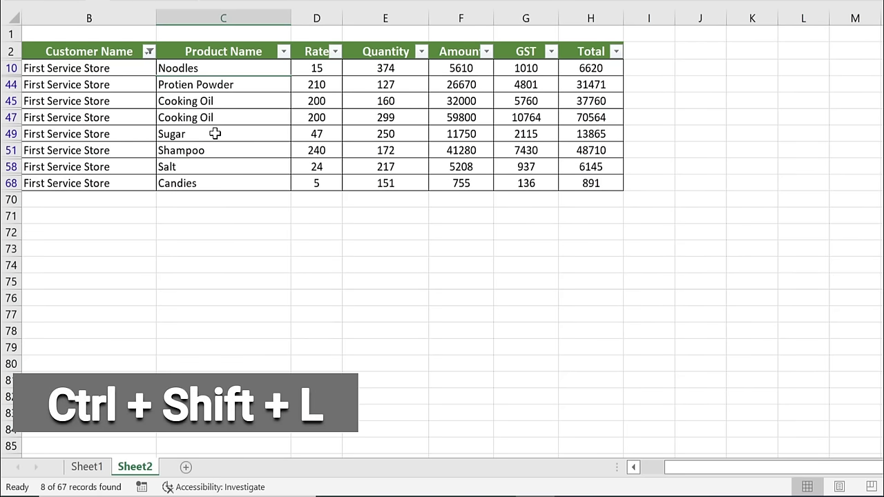
key(ctrl+shift+l)
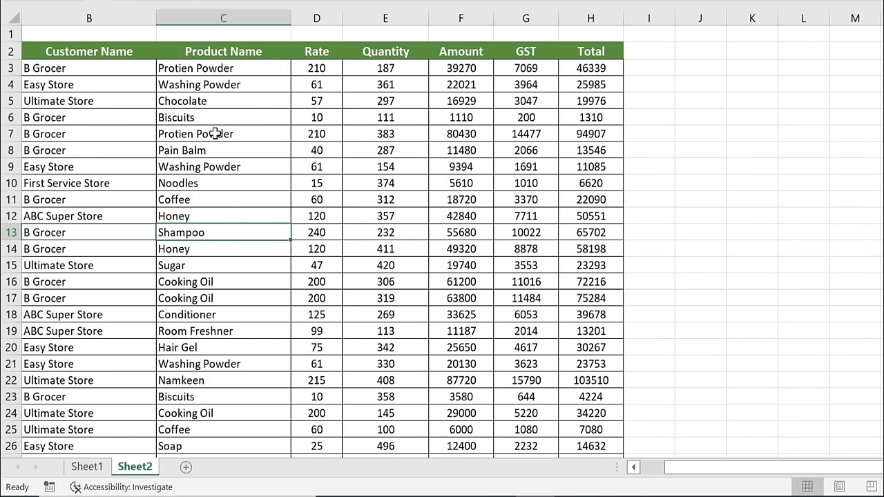
Go to Sheet1 and search the records for customers matching "f".
click(87, 468)
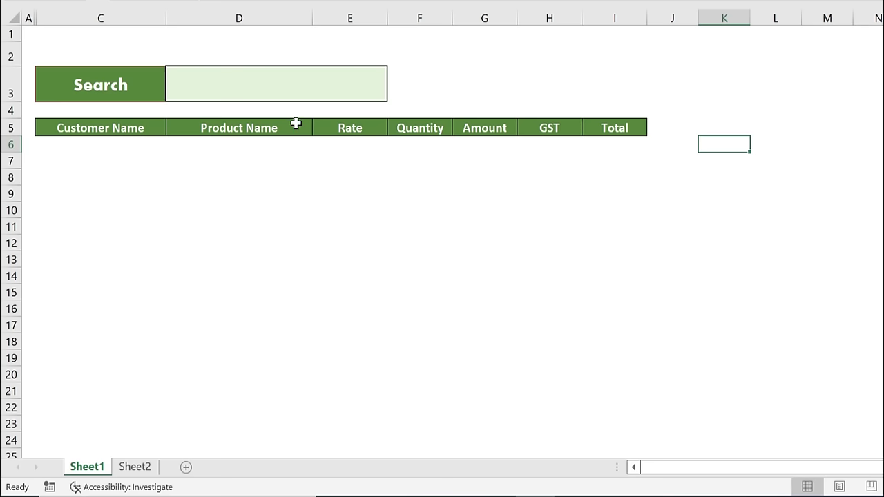
click(281, 91)
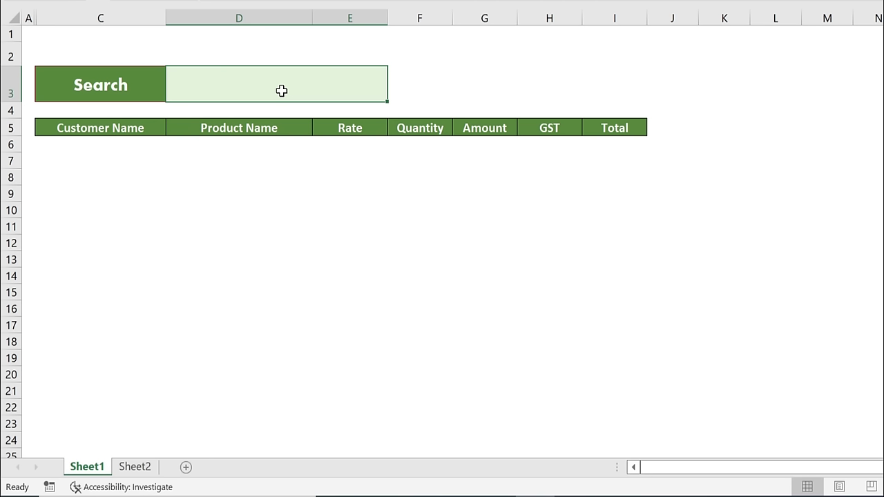
text(f)
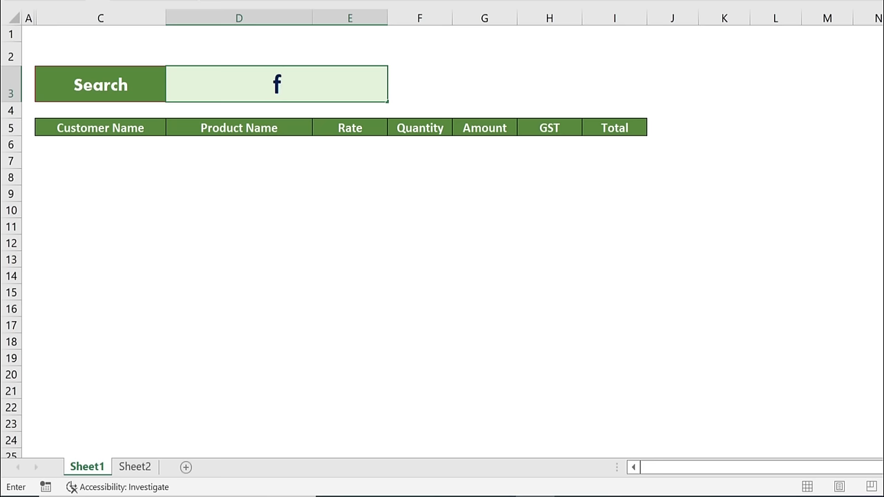
key(Return)
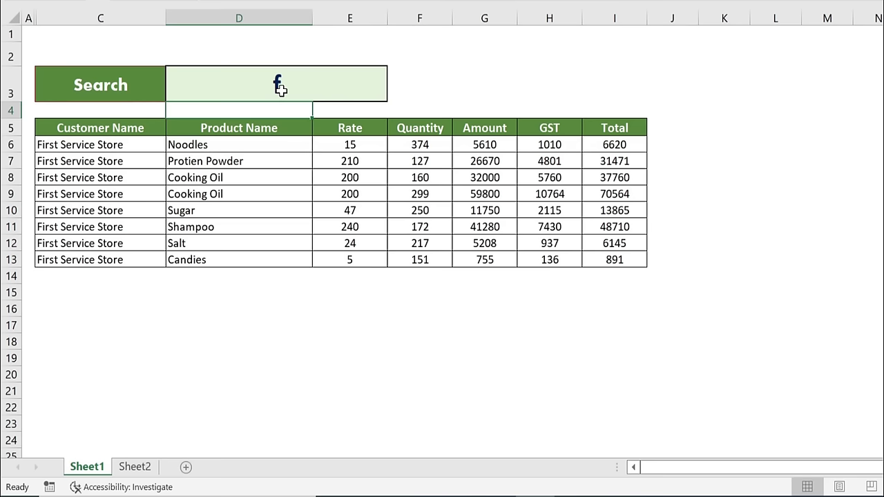
Search the customer records for "h" and then for "b".
click(280, 87)
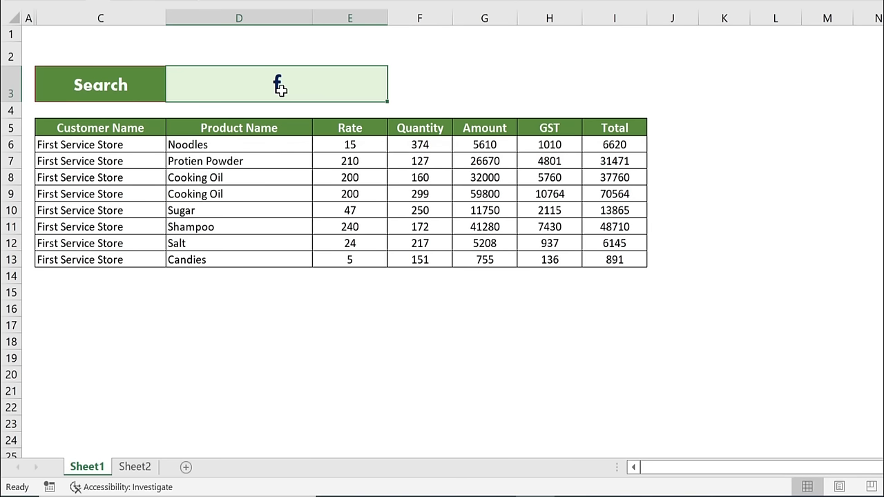
text(h)
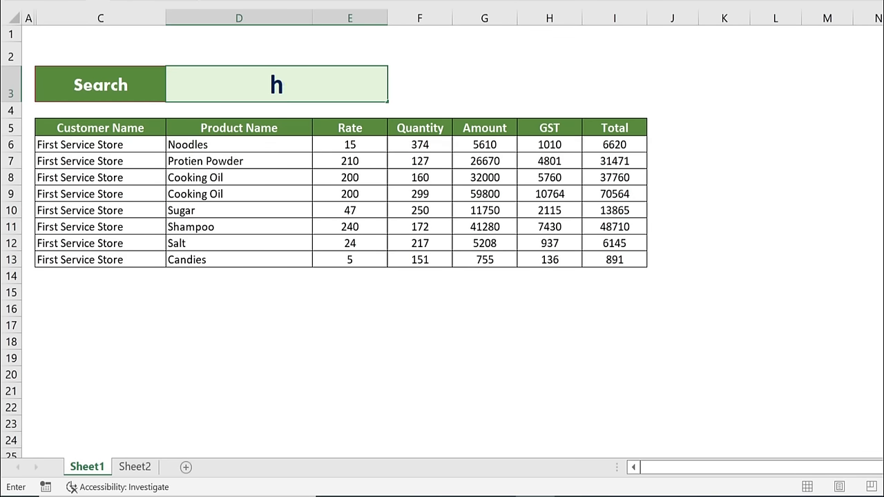
key(Return)
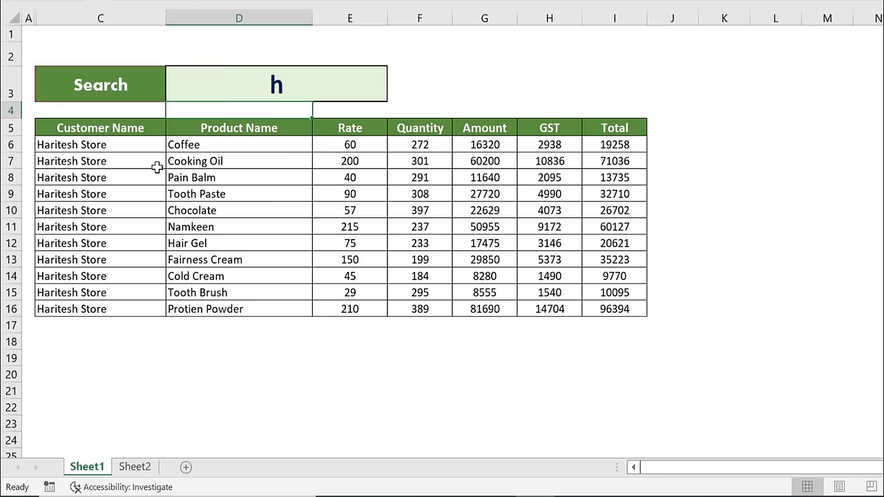
click(301, 83)
text(b)
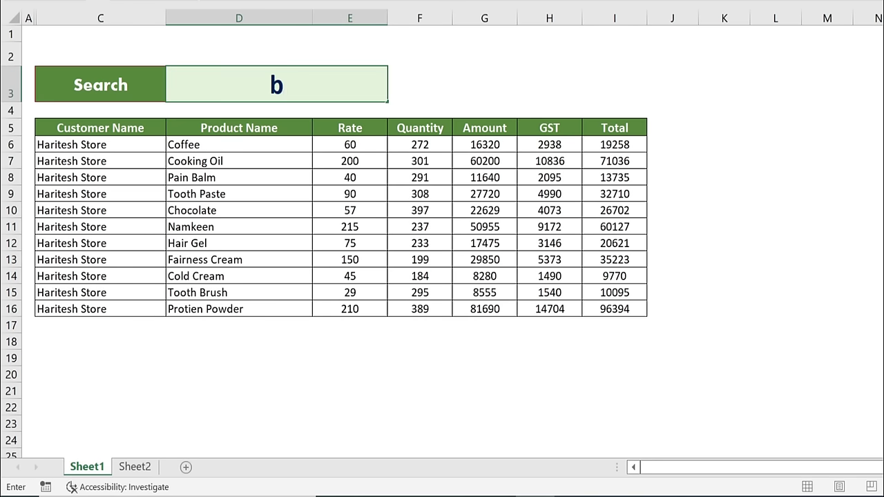
key(Return)
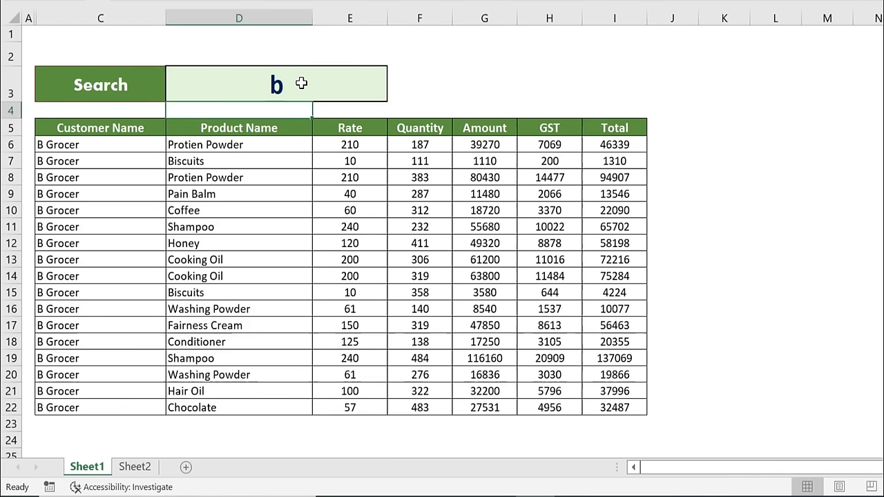
Search the customer records for "e", and refine the search term to "ea".
click(301, 83)
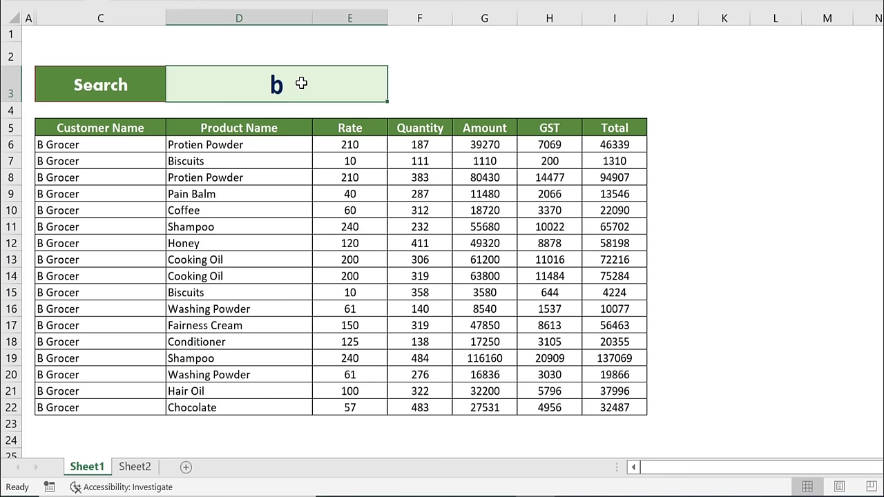
text(e)
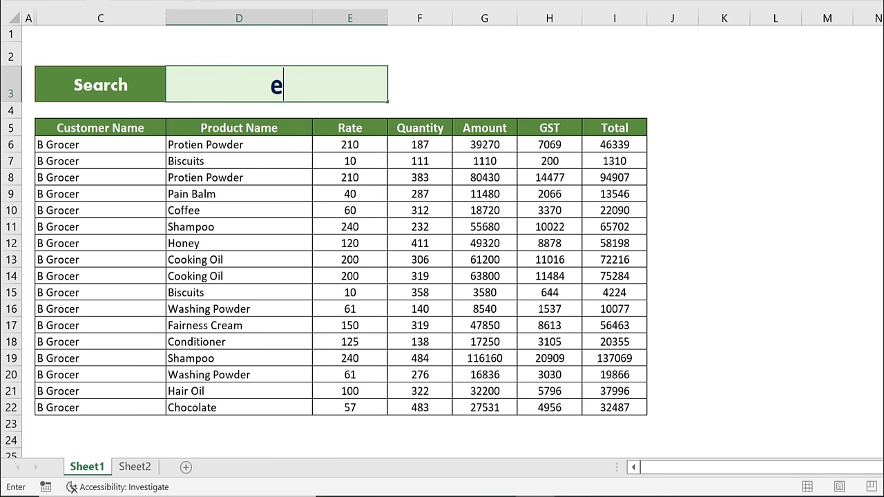
key(Return)
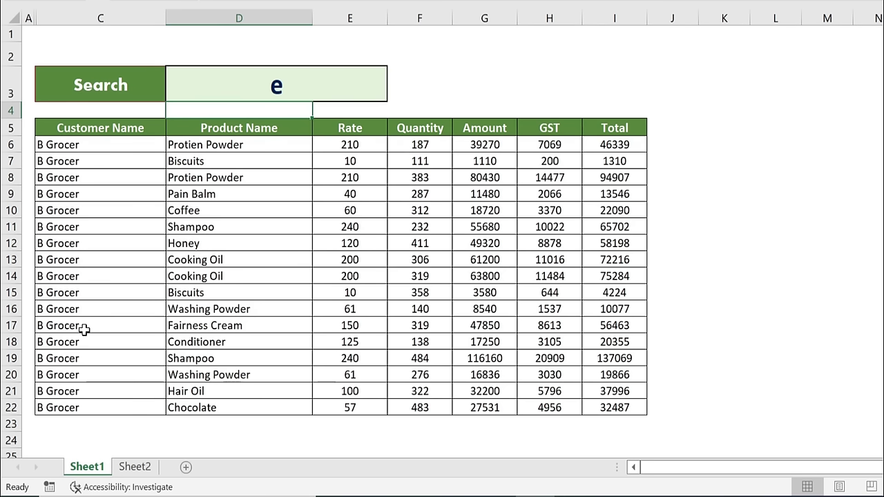
click(280, 87)
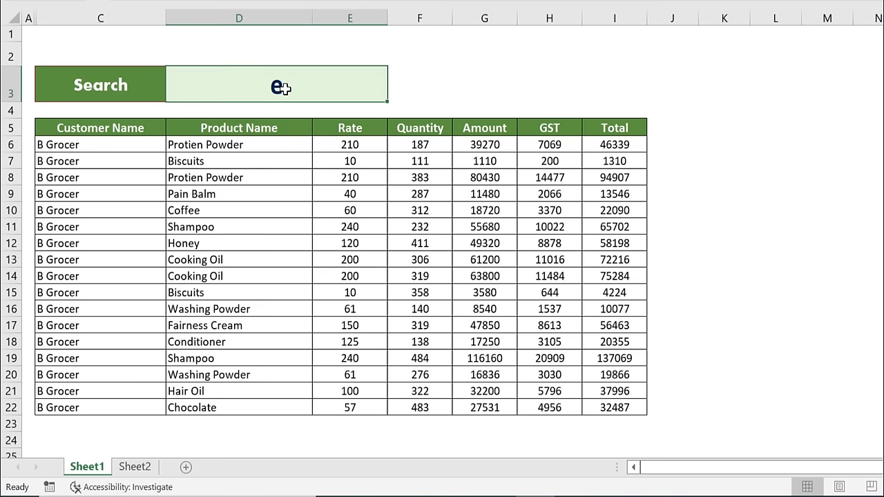
text(ea)
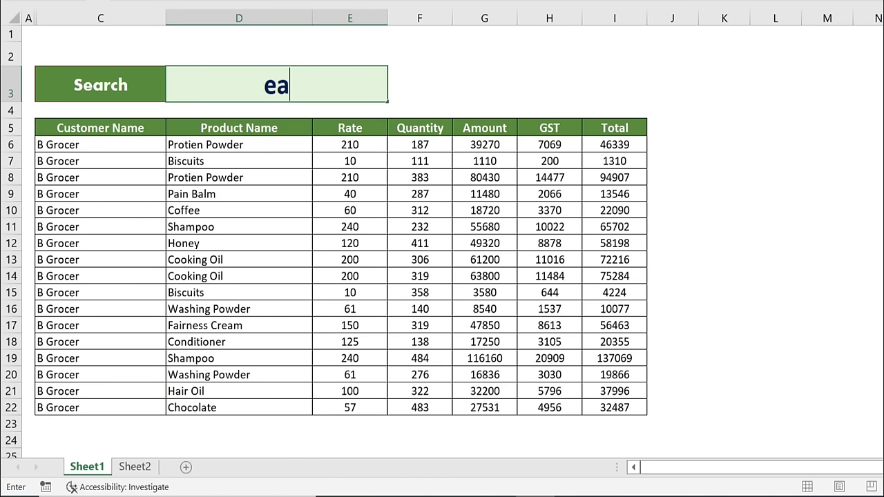
key(Return)
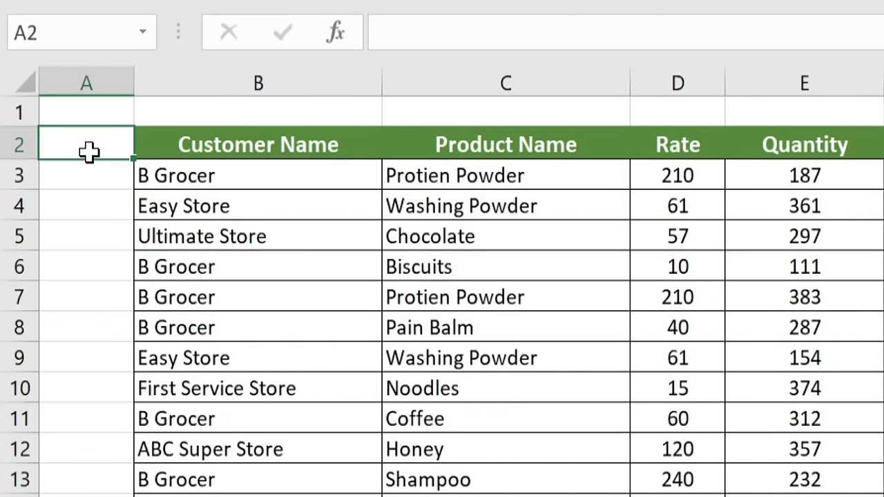
Add the heading Helper in A2 beside Customer Name, and begin a formula in A3 that joins B3 with a COUNTIF function.
text(Helper)
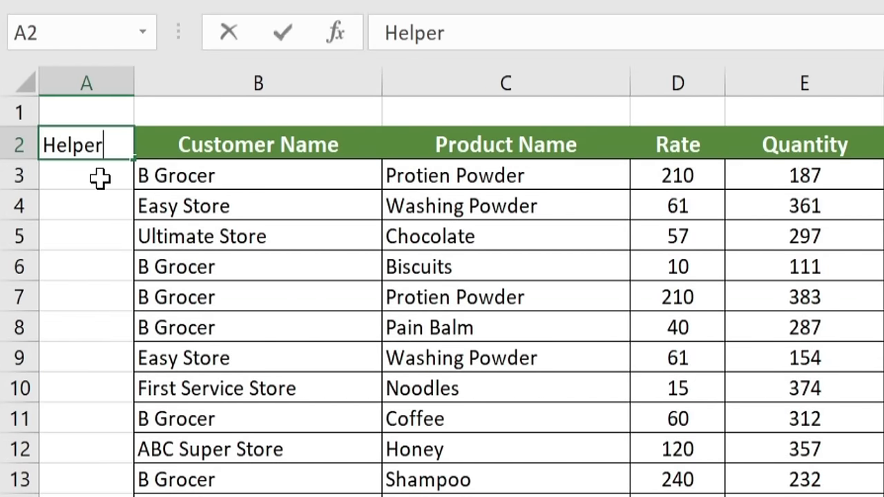
key(Return)
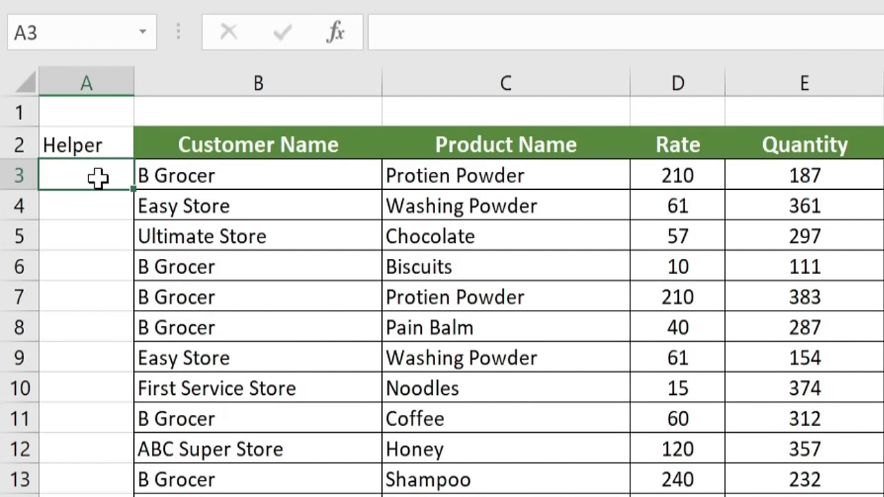
text(=)
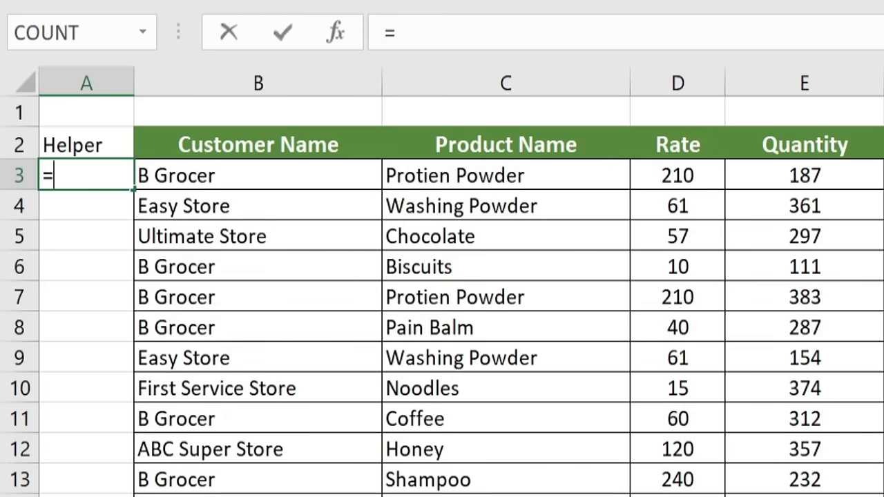
click(205, 176)
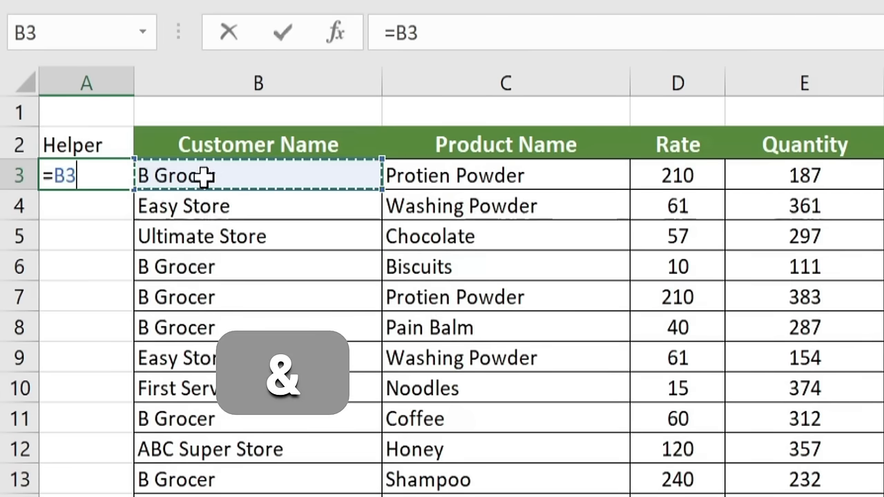
text(&)
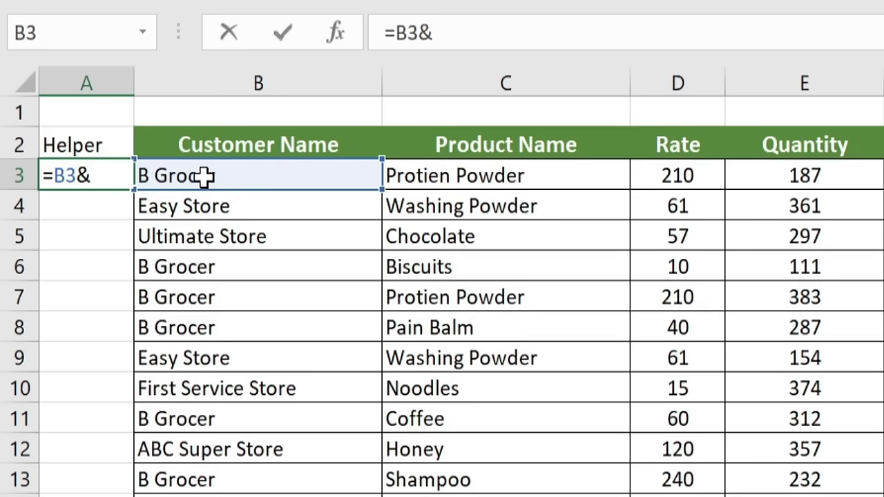
text(count)
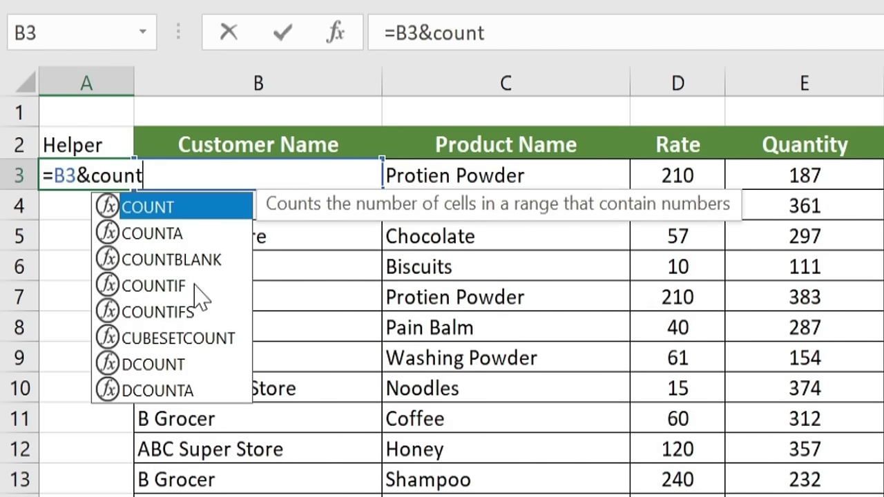
double_click(173, 284)
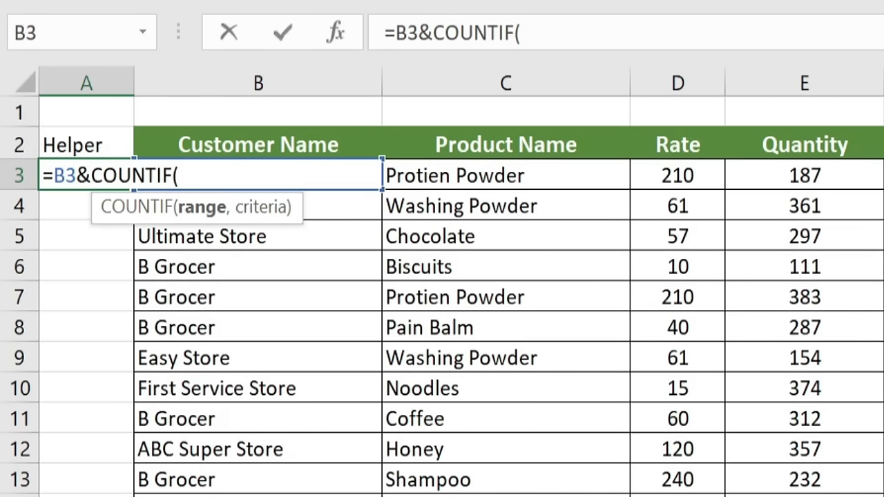
Complete the helper formula in A3 as =B3&COUNTIF($B$3:B3,B3), with the start of the counting range locked.
text(B)
text(#)
key(BackSpace)
text(3)
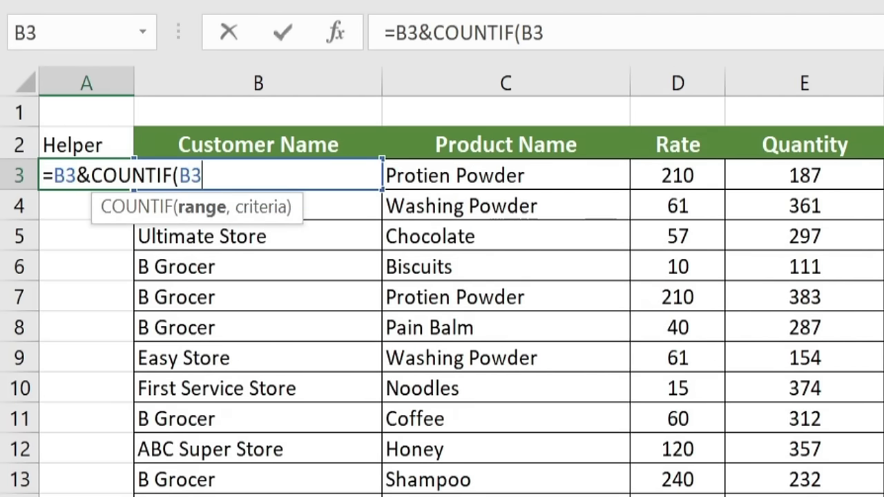
key(F4)
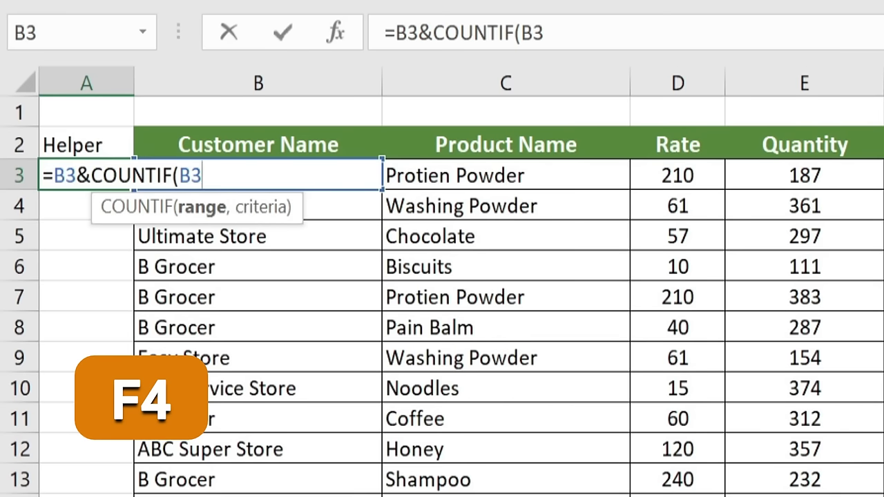
key(F4)
text(:)
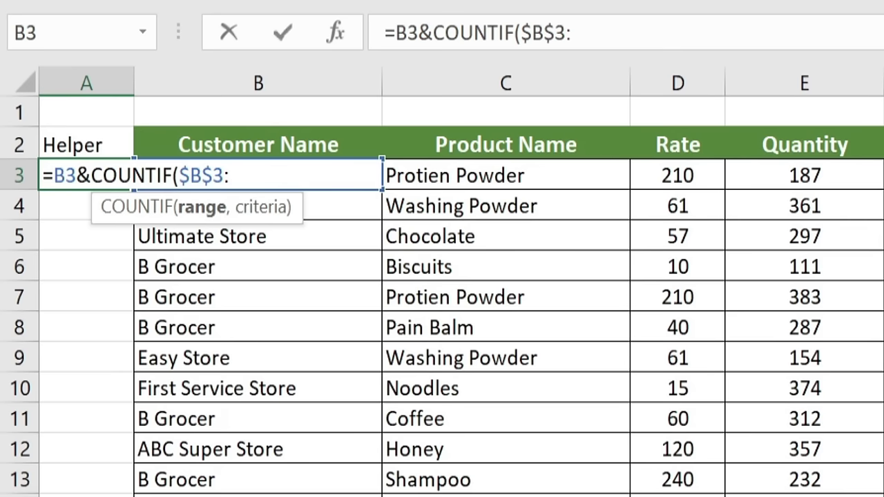
text(B3)
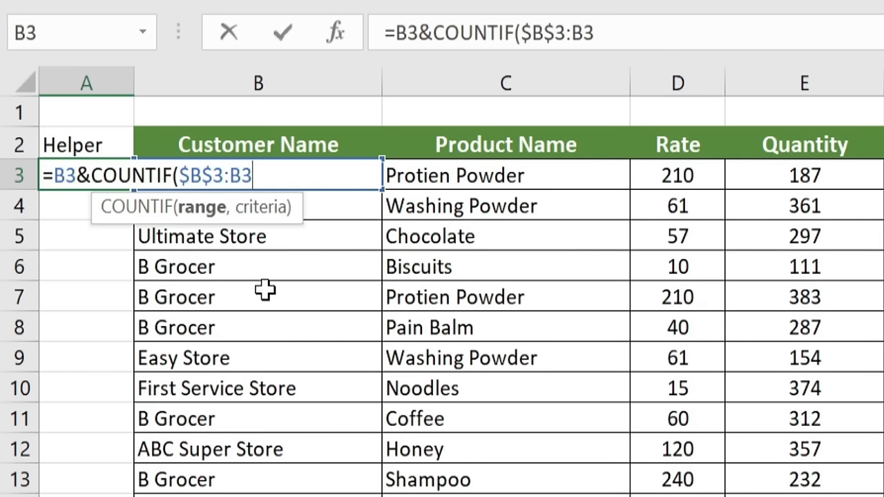
text(,)
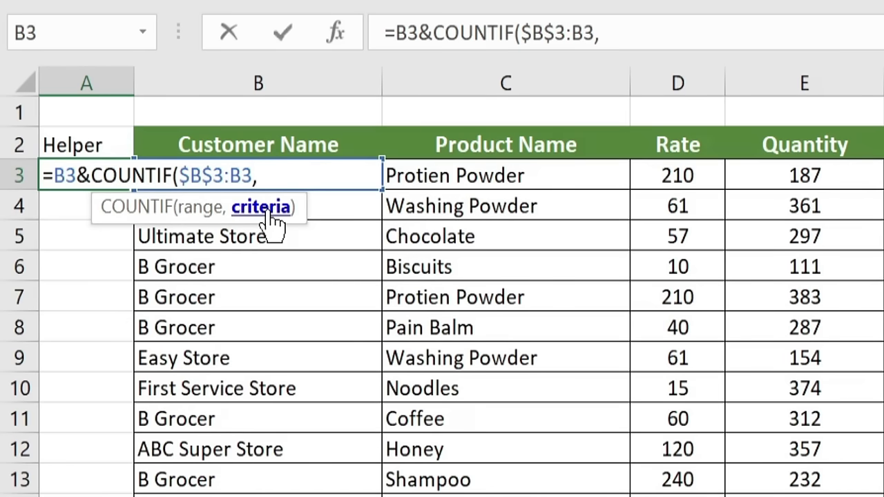
text(B3)
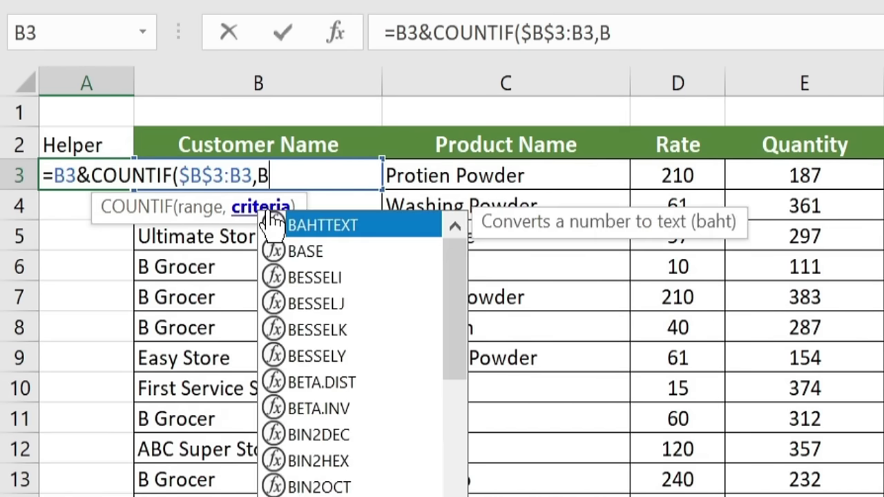
text())
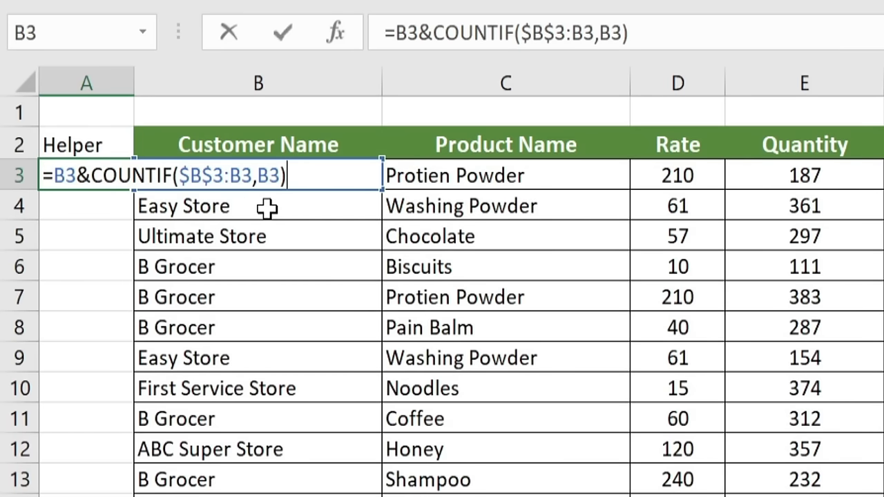
key(Return)
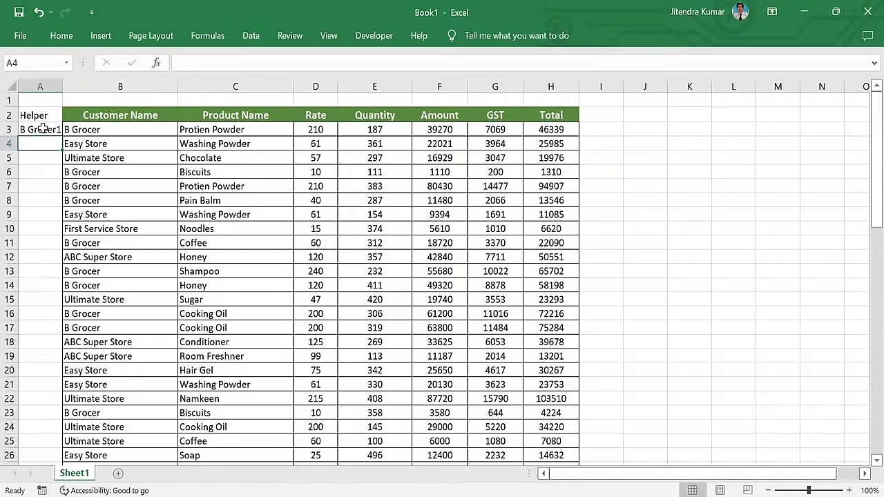
Fill the helper formula from A3 down to A69 and widen column A to fit its contents.
click(43, 129)
drag(61, 136, 61, 445)
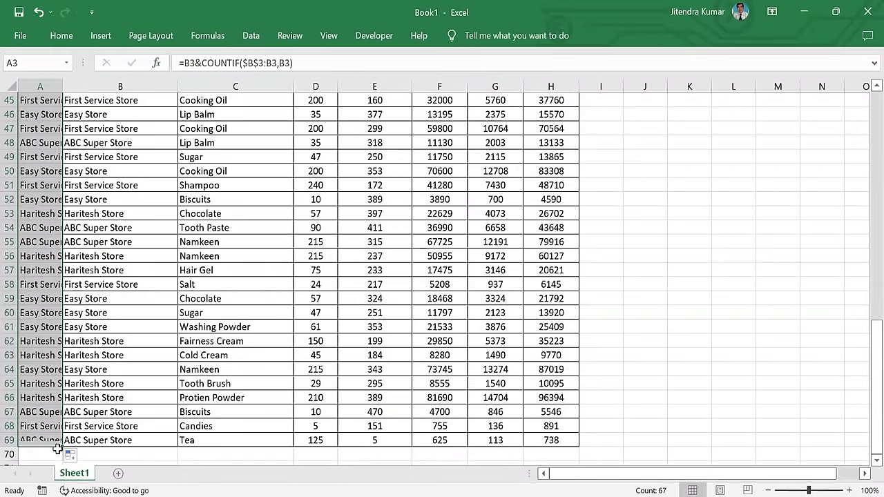
double_click(62, 86)
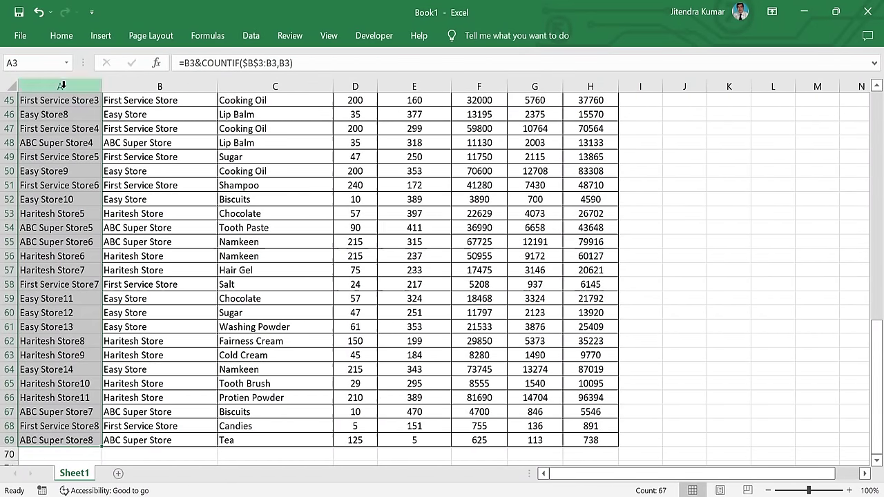
click(69, 143)
key(ctrl+Home)
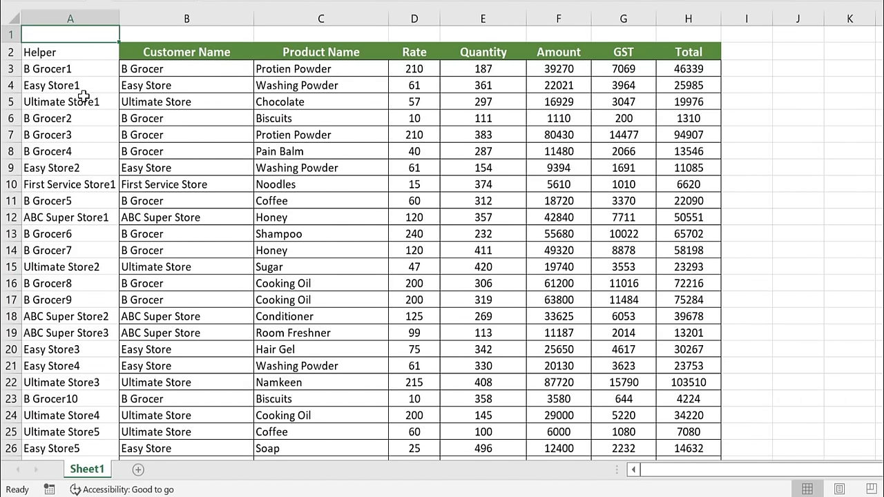
Filter Customer Name to Easy Store only to check its helper values, and remove the filters from the table.
click(211, 162)
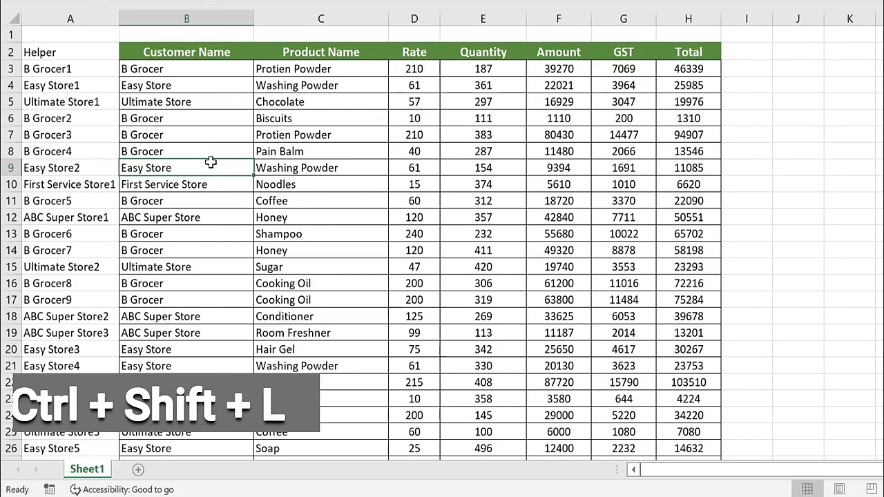
key(ctrl+shift+l)
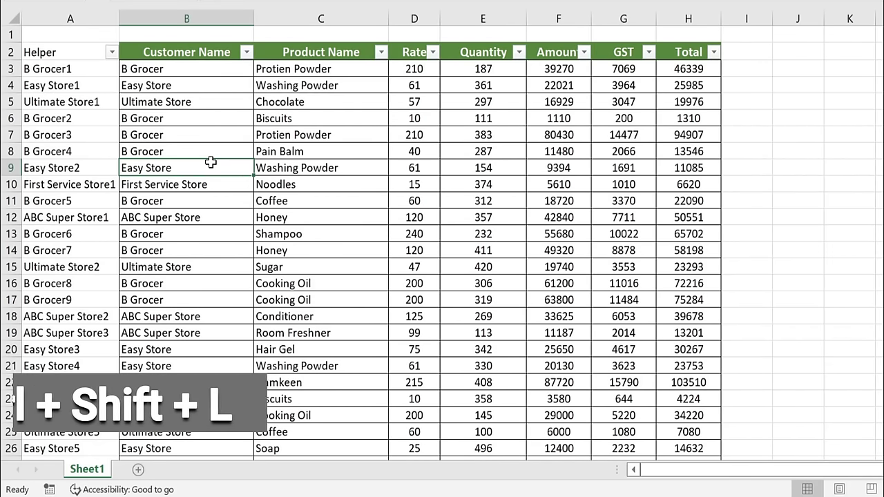
click(247, 52)
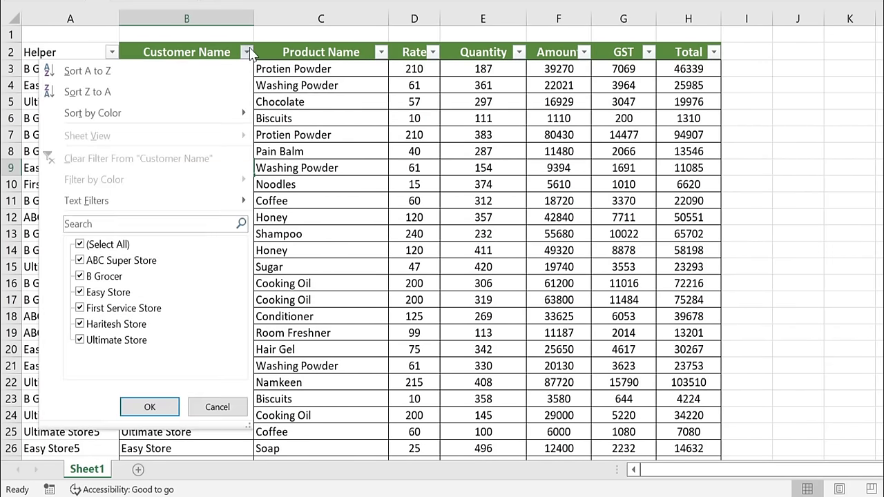
click(80, 244)
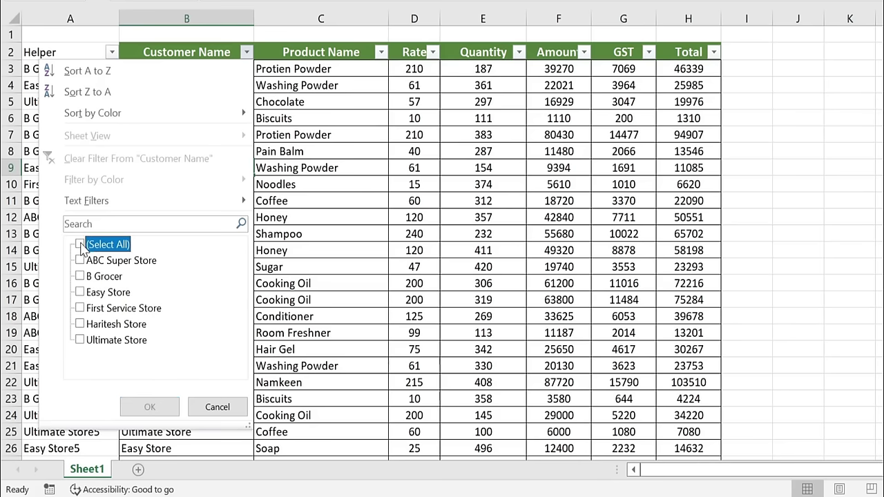
click(80, 293)
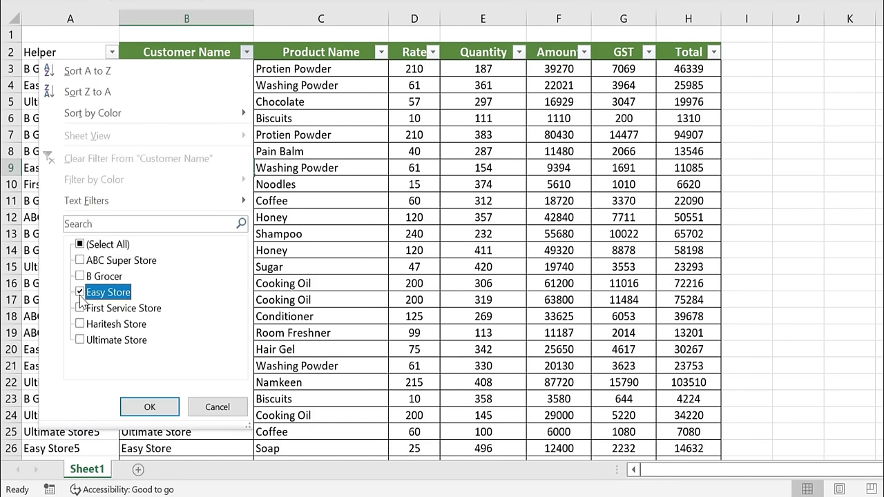
click(155, 411)
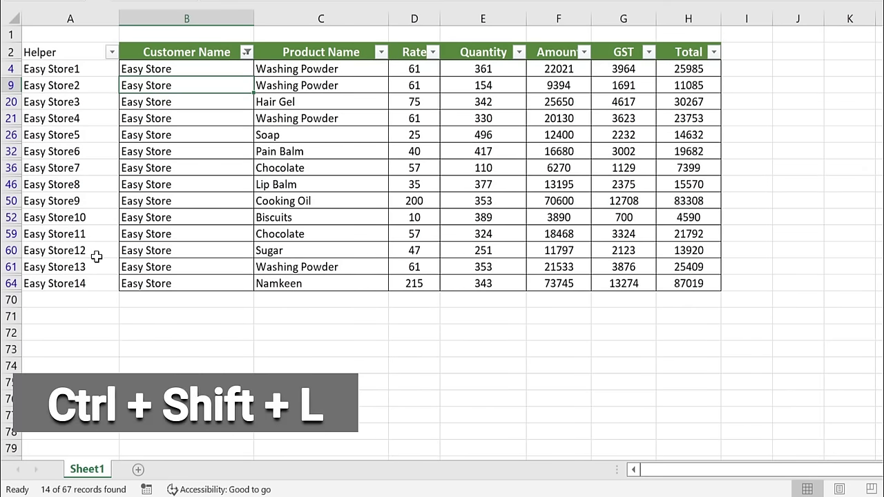
key(ctrl+shift+l)
click(861, 466)
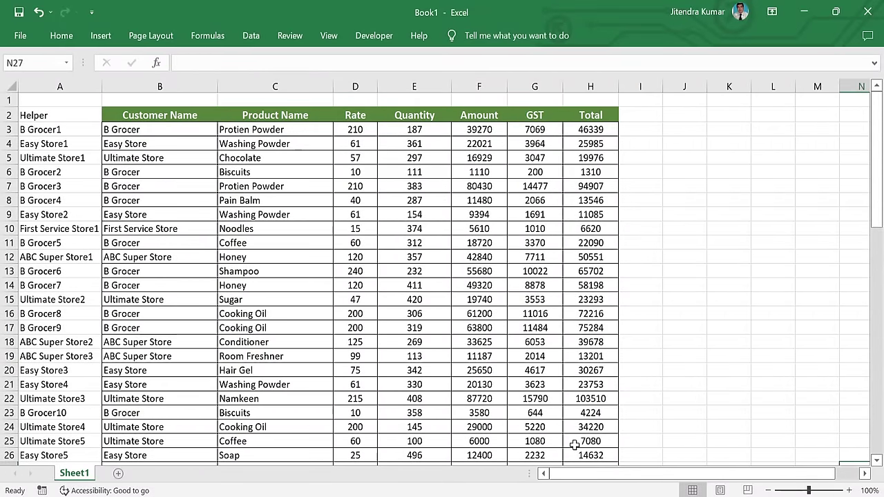
Define the workbook-scoped name Data for the table records in A3:H69, including the helper column.
drag(78, 129, 586, 428)
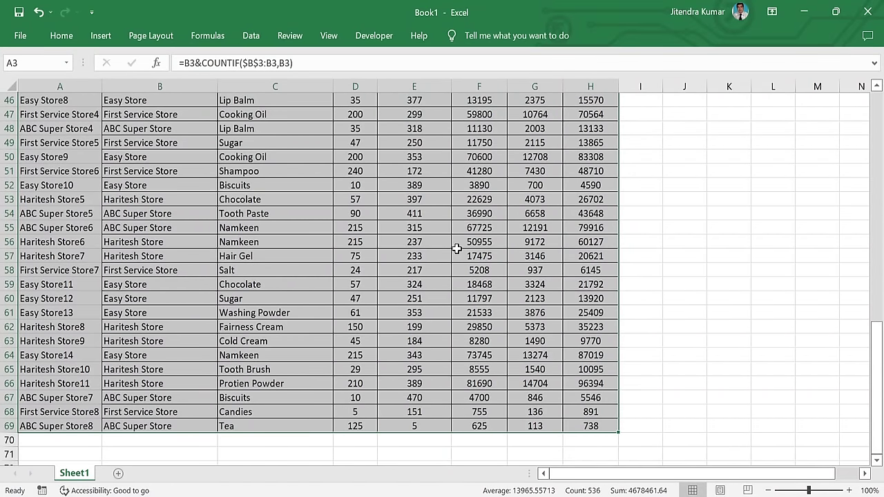
click(209, 37)
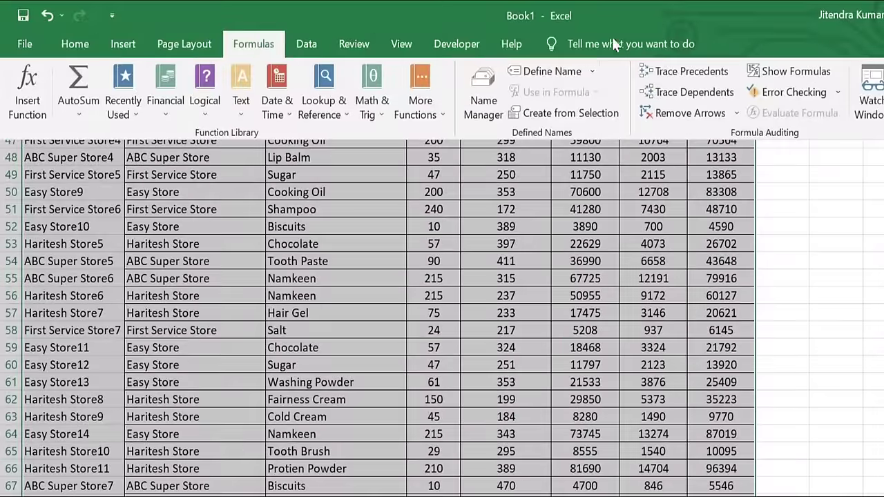
click(565, 72)
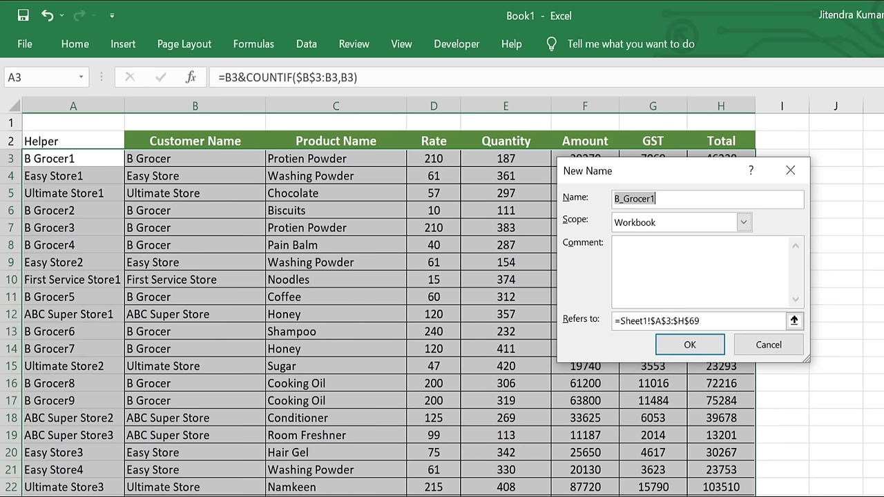
text(Data)
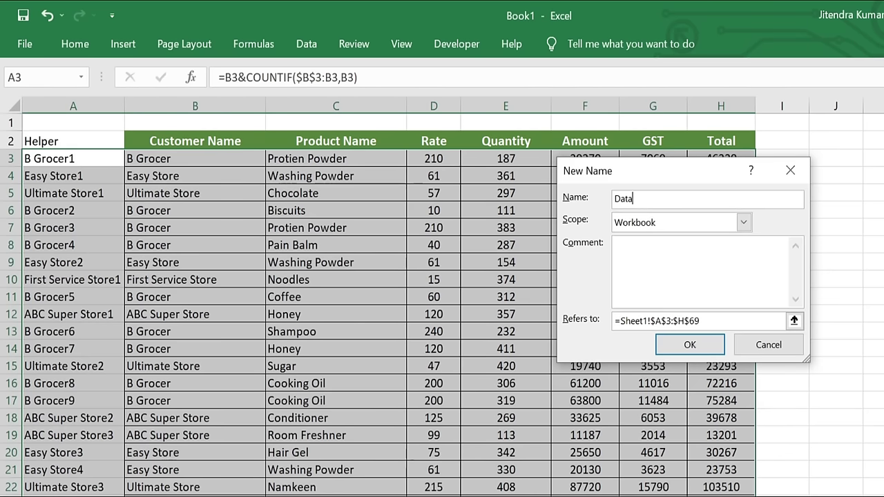
click(689, 345)
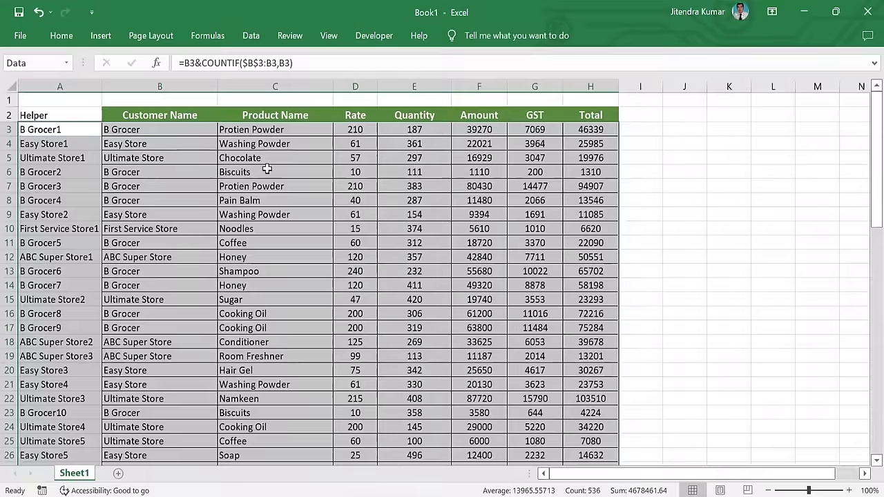
Recall the named range Data to check which cells it covers, and deselect it.
click(282, 208)
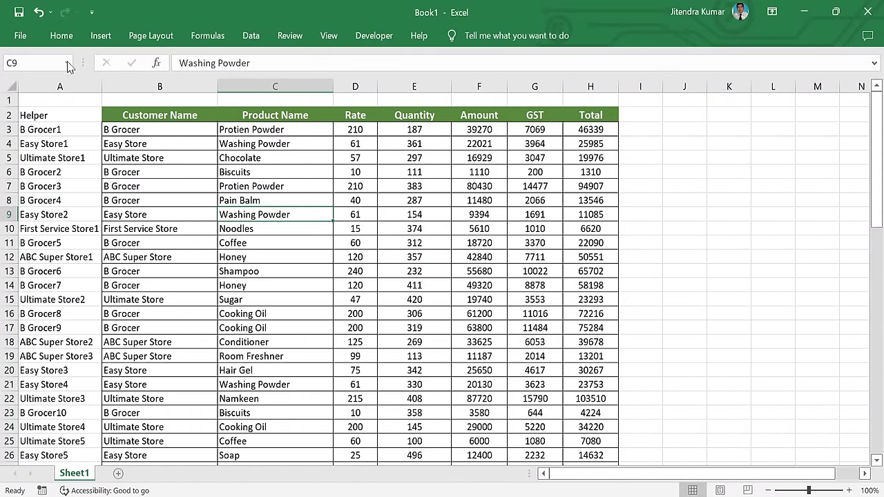
click(67, 62)
click(59, 79)
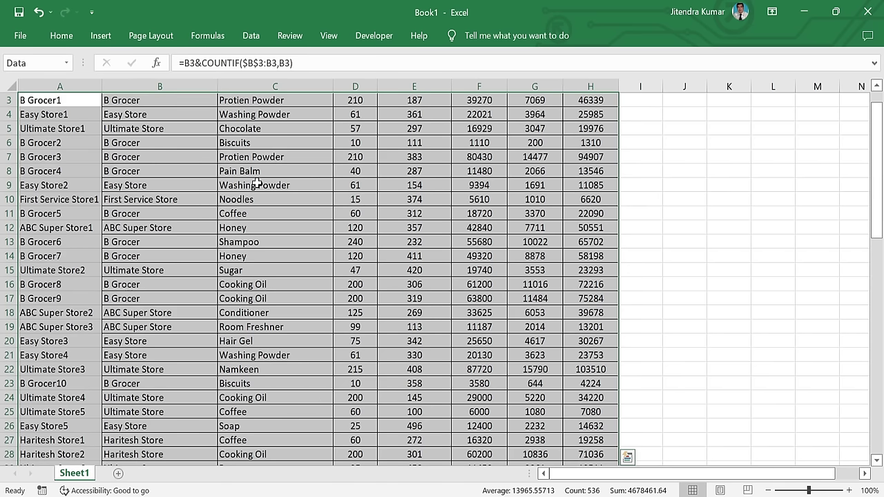
click(159, 185)
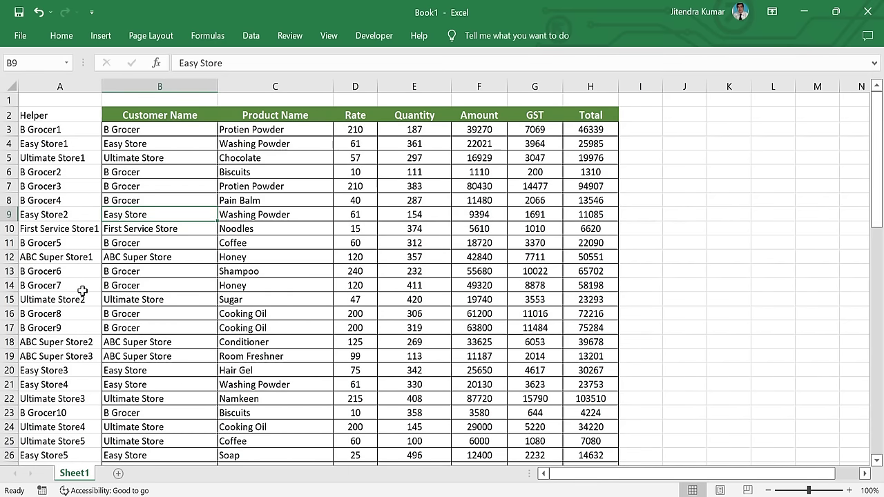
scroll(173, 238, down, 1)
click(257, 185)
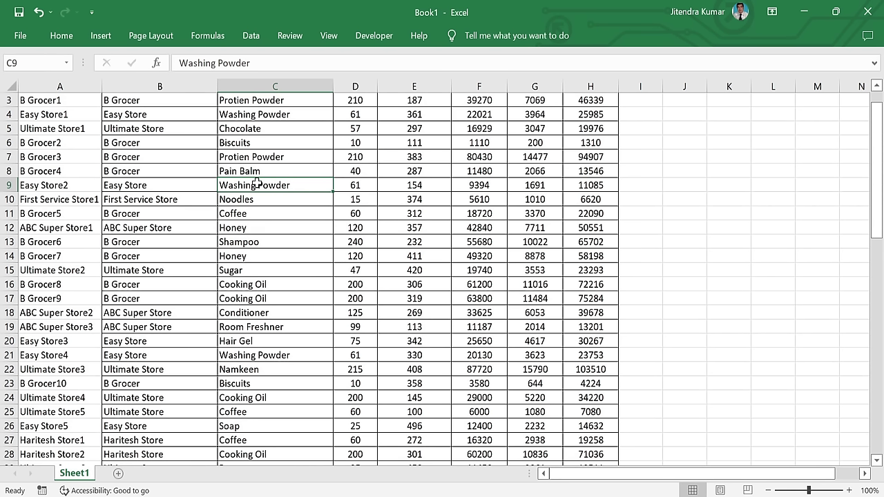
Add a new worksheet, and copy the headings from Customer Name to Total in B2:H2 of Sheet1.
click(118, 478)
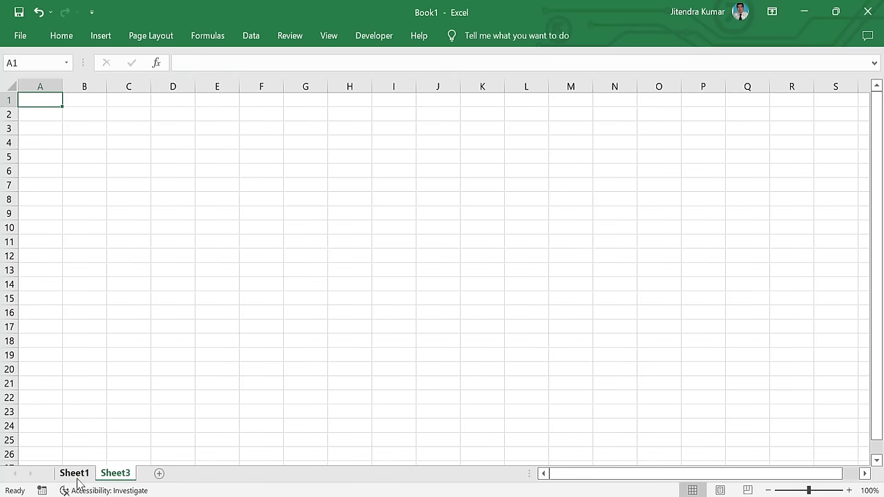
click(78, 476)
click(245, 343)
key(ctrl+Up)
key(Up)
drag(158, 118, 572, 121)
key(ctrl+c)
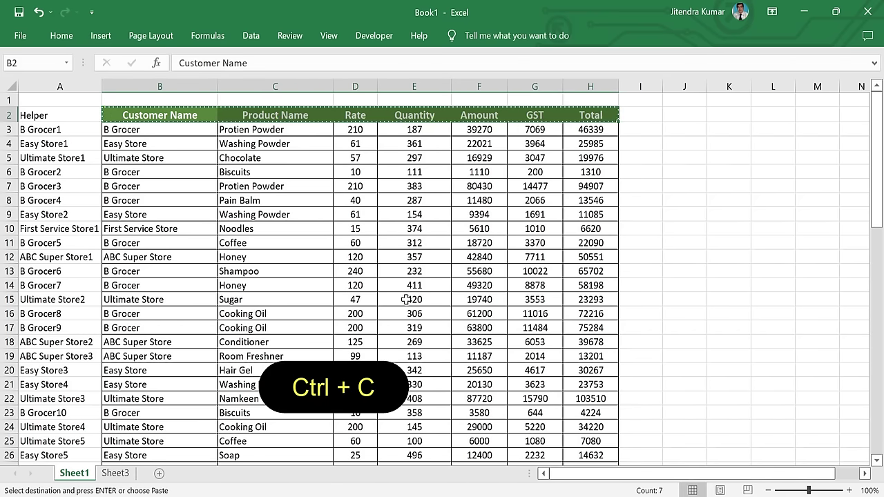
Paste the copied column widths and the headings into Sheet3 starting at C5.
click(122, 475)
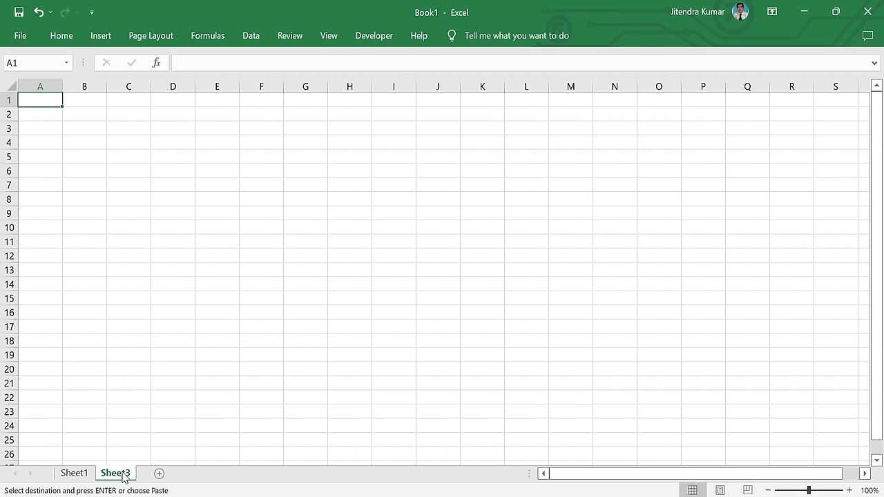
click(136, 160)
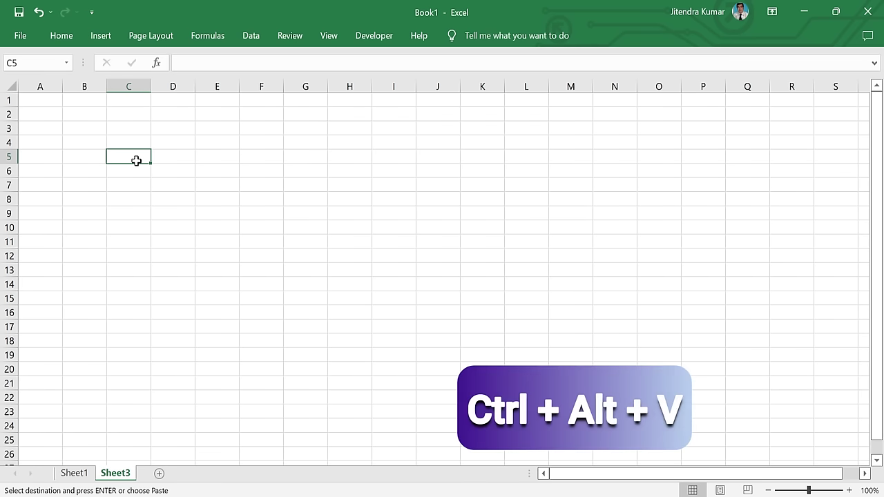
key(ctrl+alt+v)
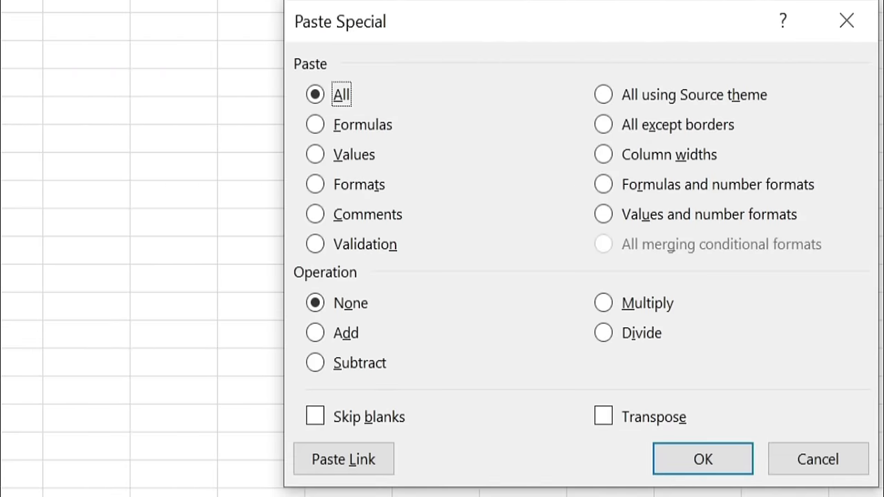
click(601, 156)
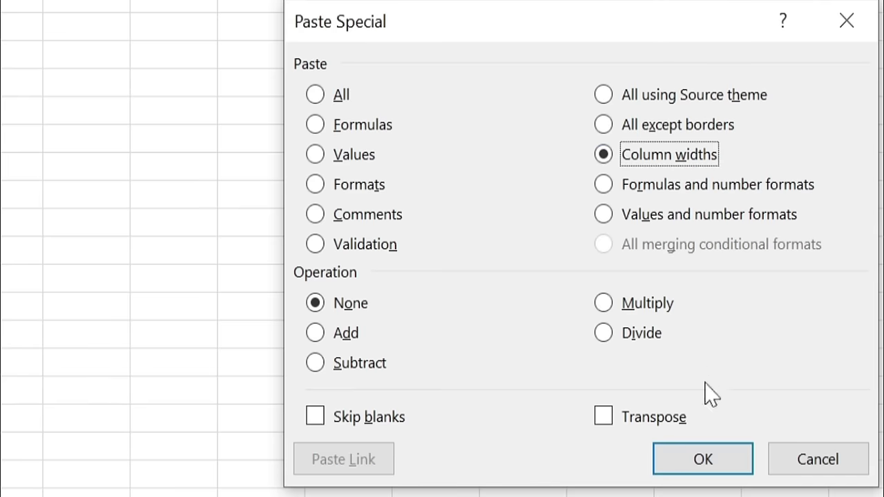
click(691, 459)
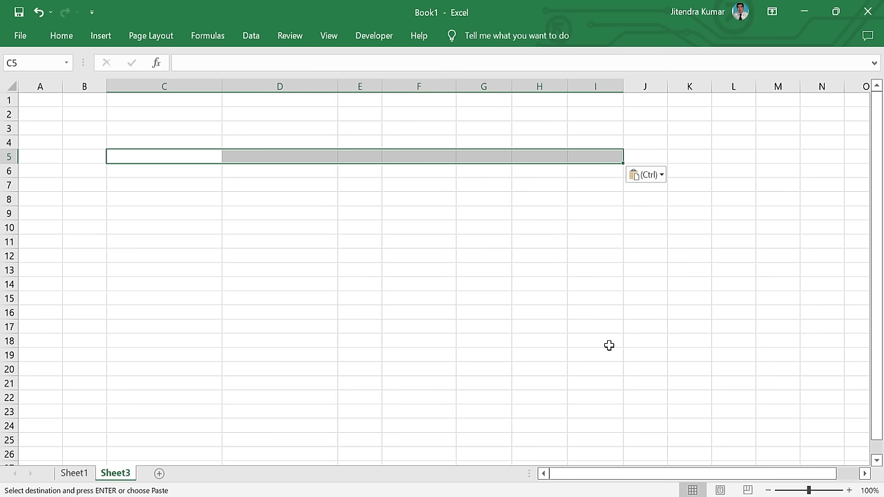
key(ctrl+v)
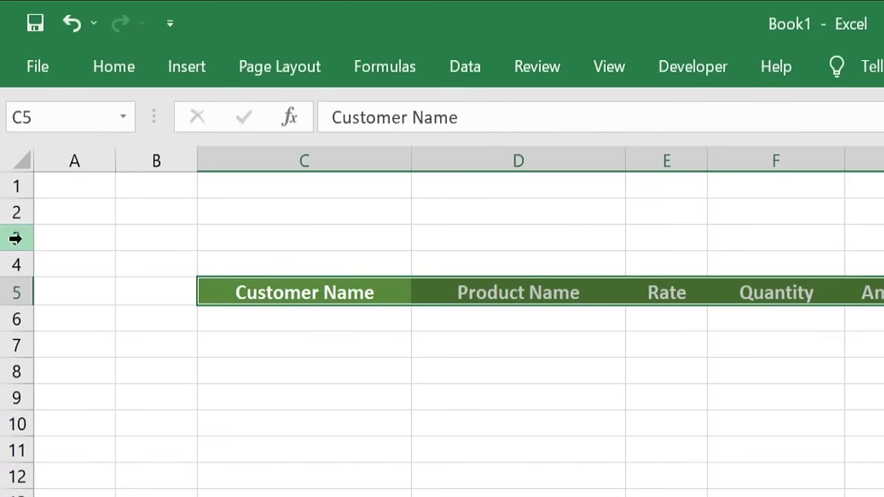
Make row 3 about twice as tall and copy the formatting of the Customer Name heading in C5 to C3.
drag(25, 251, 26, 274)
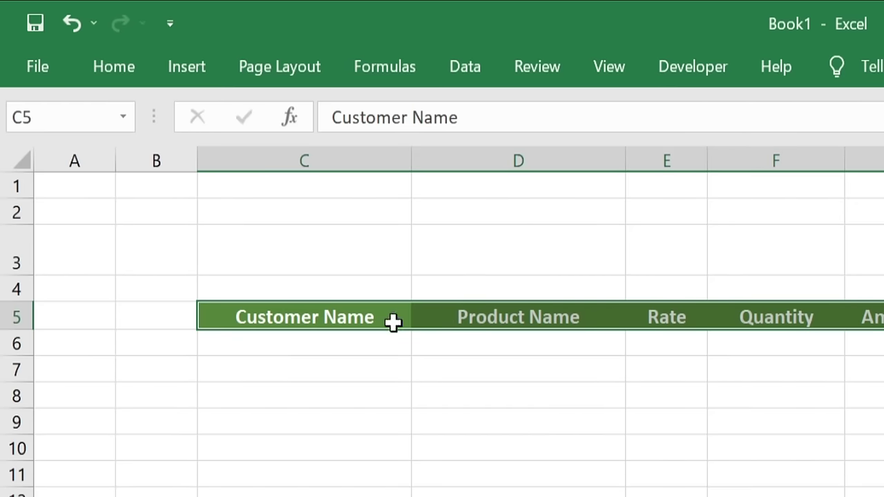
click(363, 317)
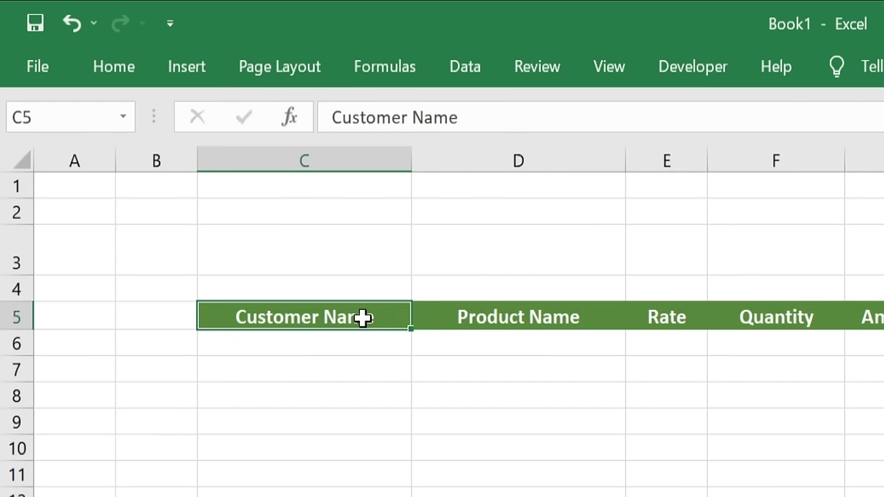
click(124, 76)
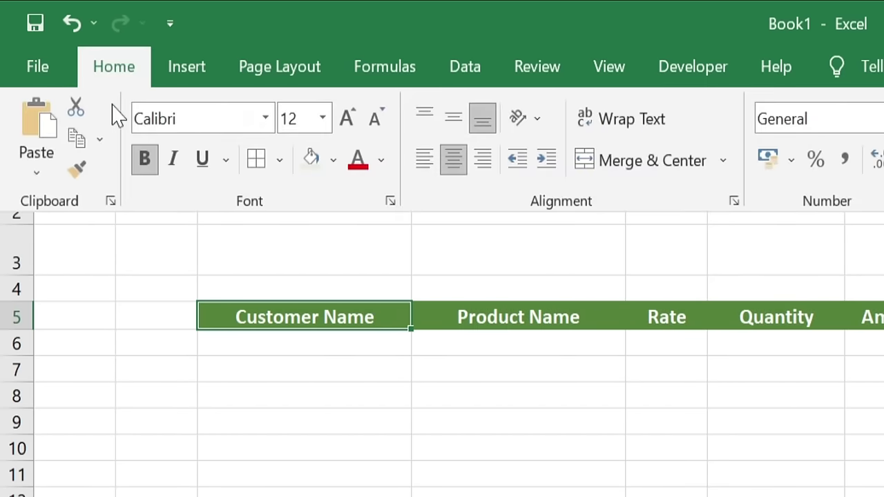
click(80, 178)
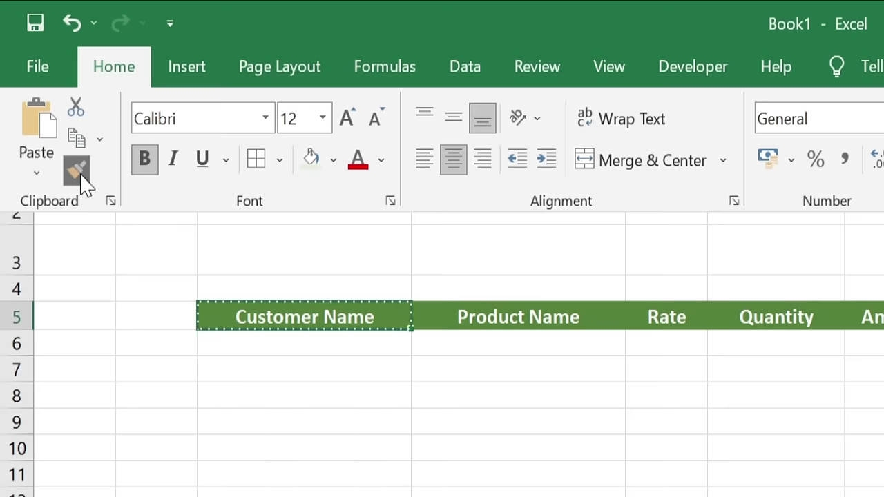
click(384, 260)
click(384, 260)
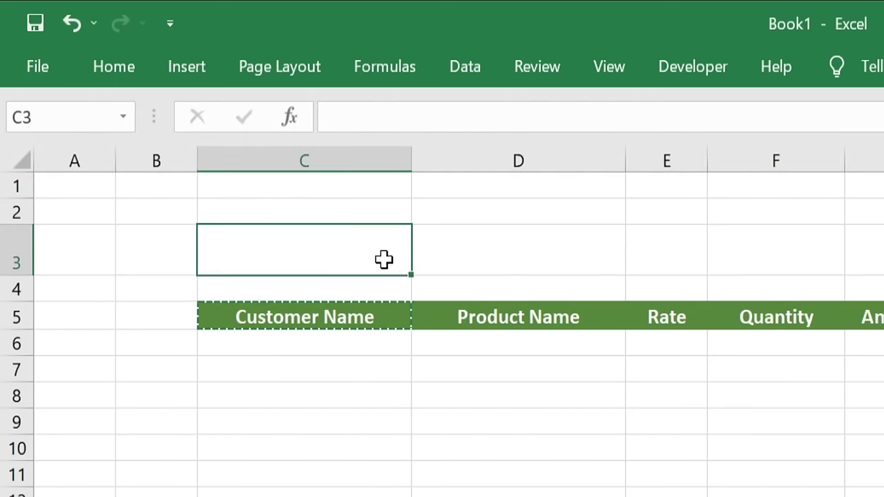
click(383, 259)
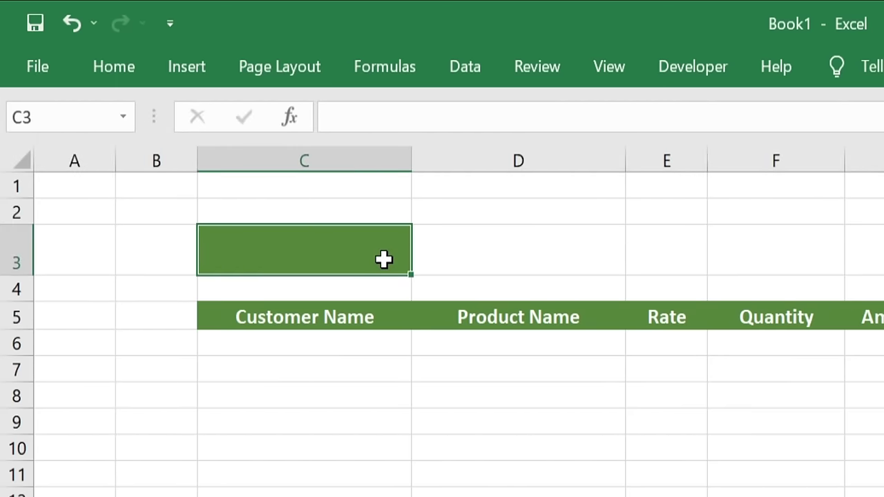
Enter Search in C3, set its font size to 18 and centre it both horizontally and vertically.
text(Search)
key(Tab)
click(339, 260)
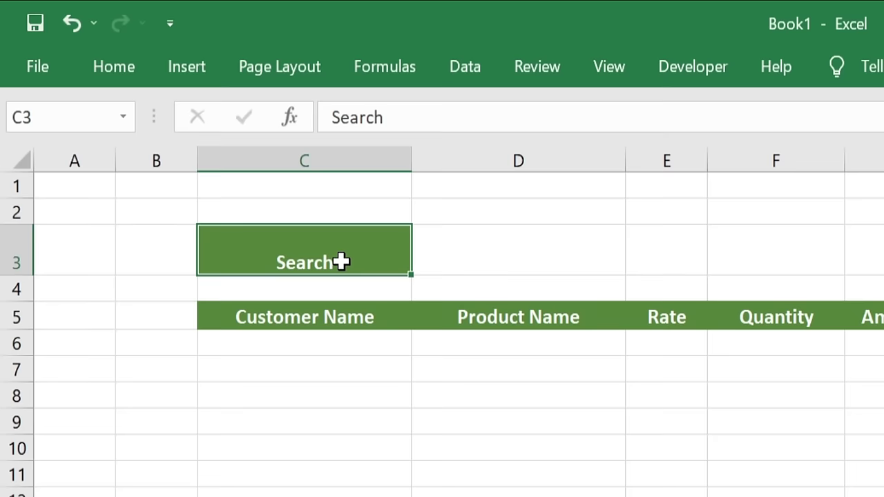
click(124, 76)
click(347, 119)
click(346, 118)
click(347, 119)
click(346, 119)
click(376, 119)
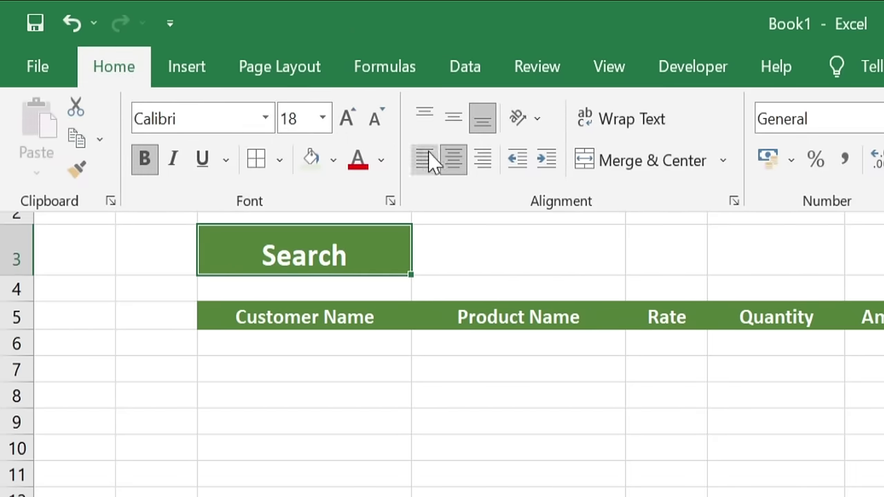
click(453, 159)
click(453, 119)
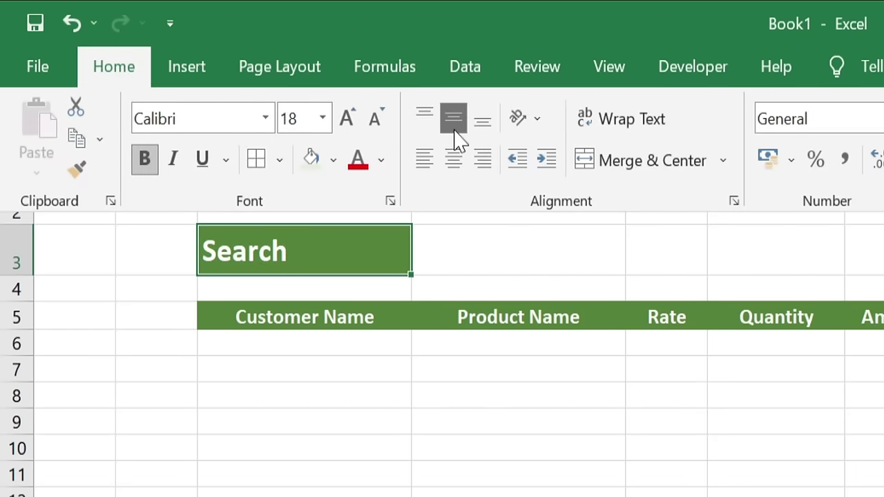
click(454, 159)
Merge and centre D3:E3 as the search box, and give it the lightest green fill and all borders.
click(525, 259)
drag(524, 253, 668, 260)
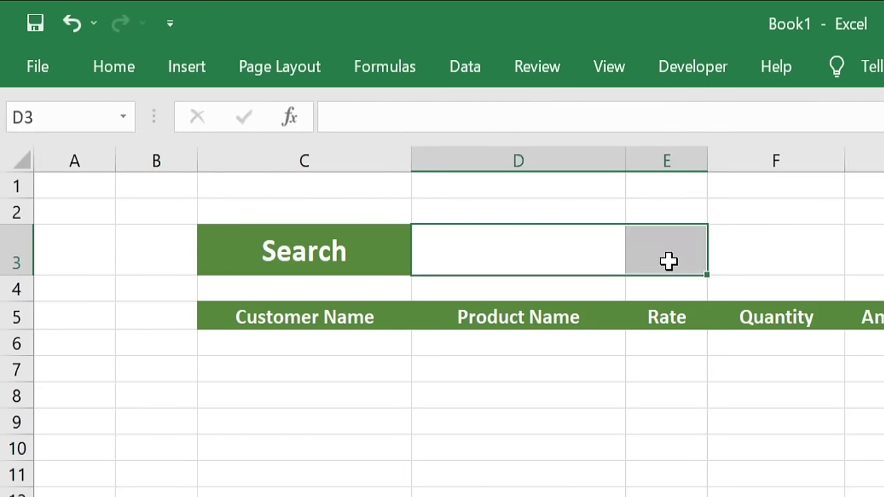
click(112, 71)
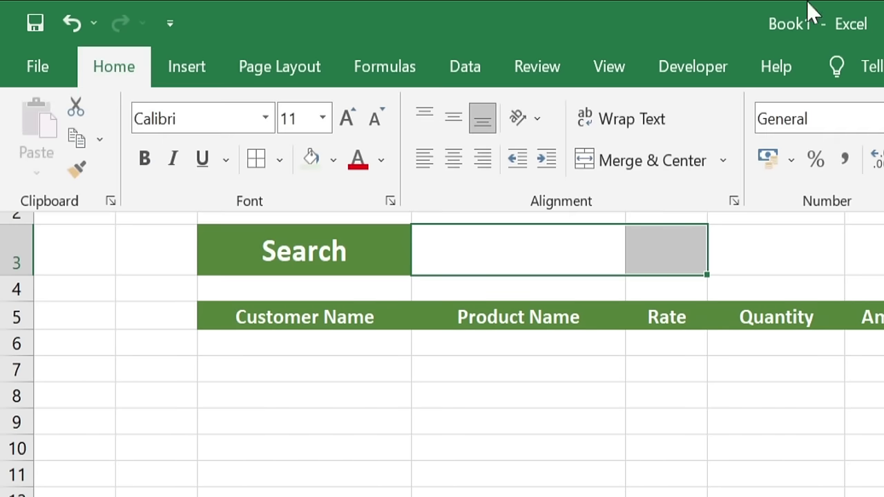
click(634, 165)
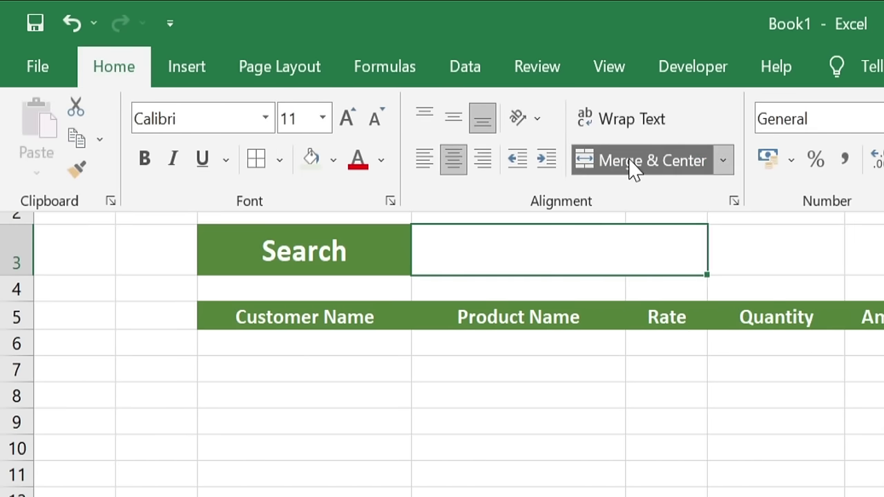
click(335, 163)
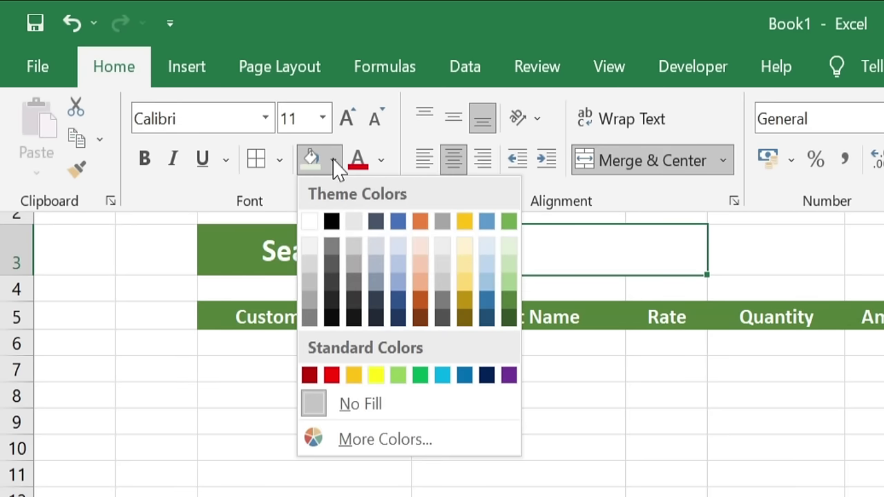
click(506, 249)
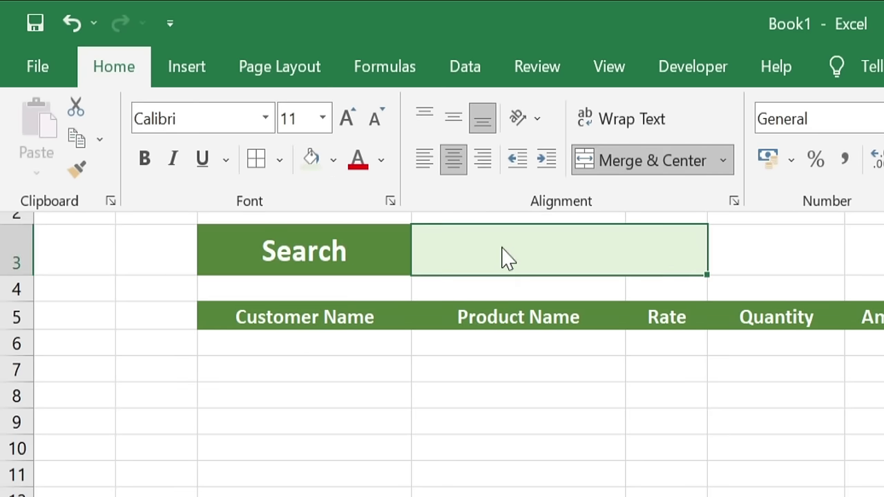
click(281, 161)
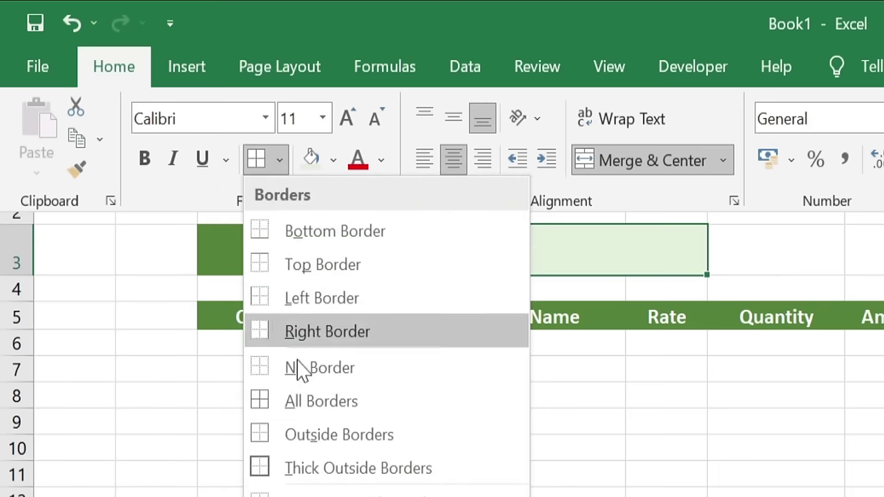
click(309, 403)
key(ctrl+F1)
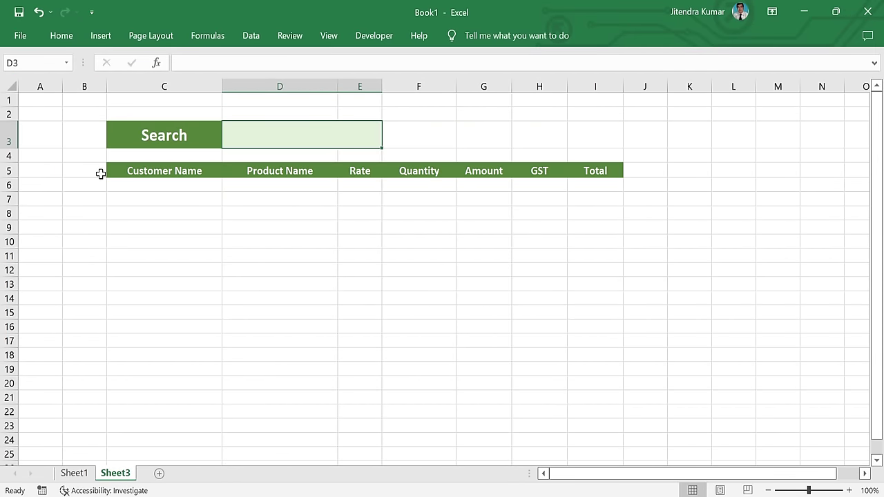
Enter the heading Helper in B5 and fill B6:B24 with a number series from 1 to 19.
click(99, 172)
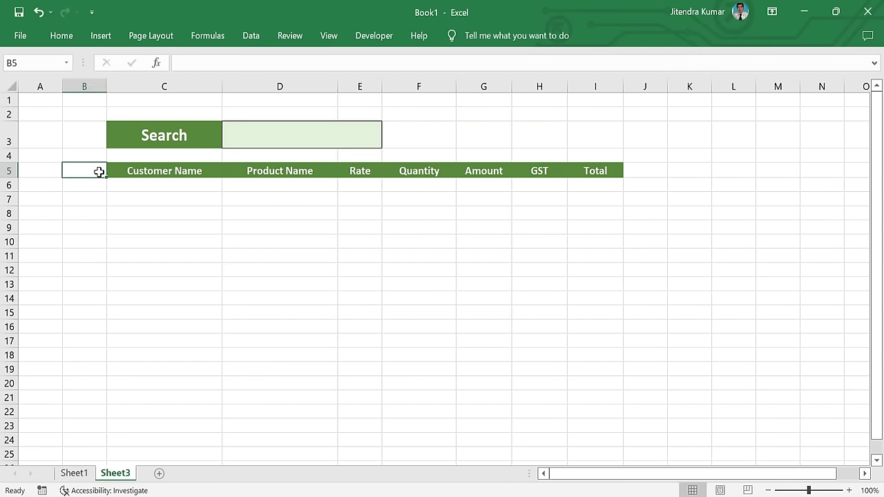
text(He)
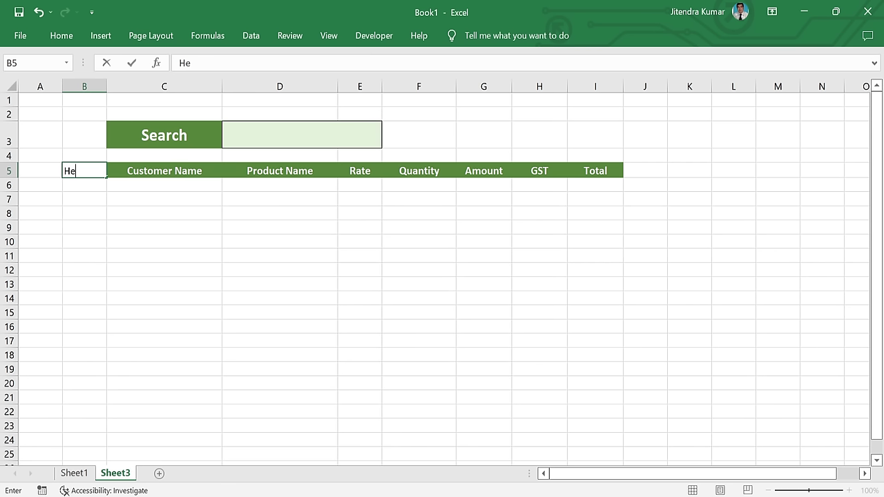
text(lper)
click(83, 184)
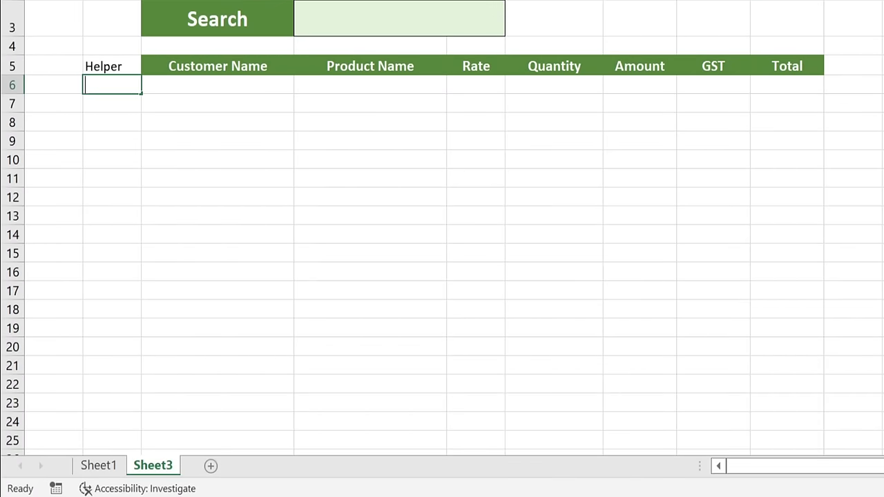
text(1)
key(Return)
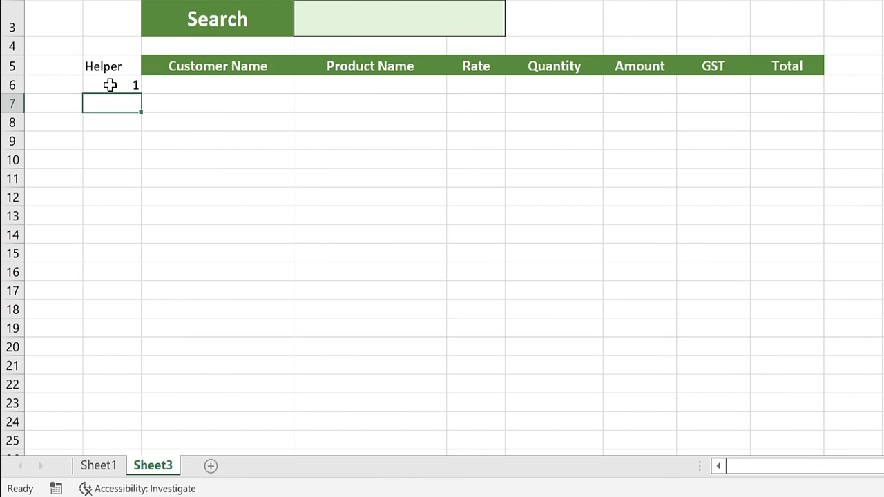
click(111, 85)
drag(140, 93, 151, 434)
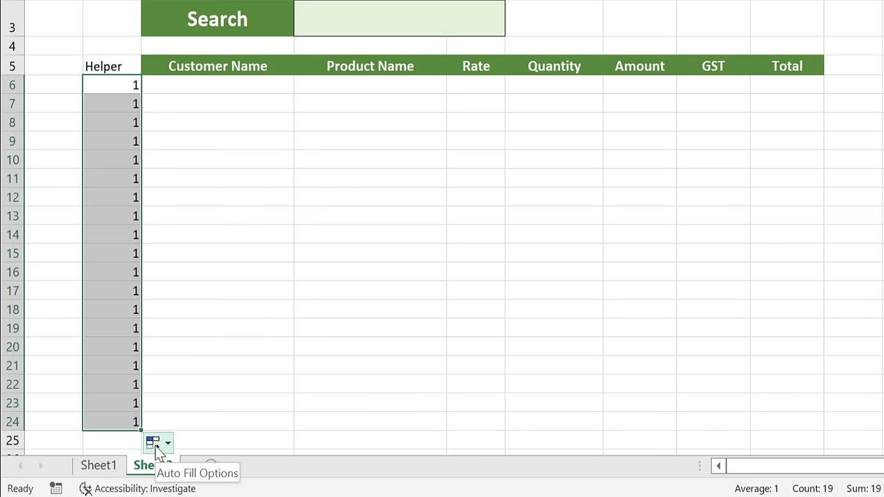
click(156, 445)
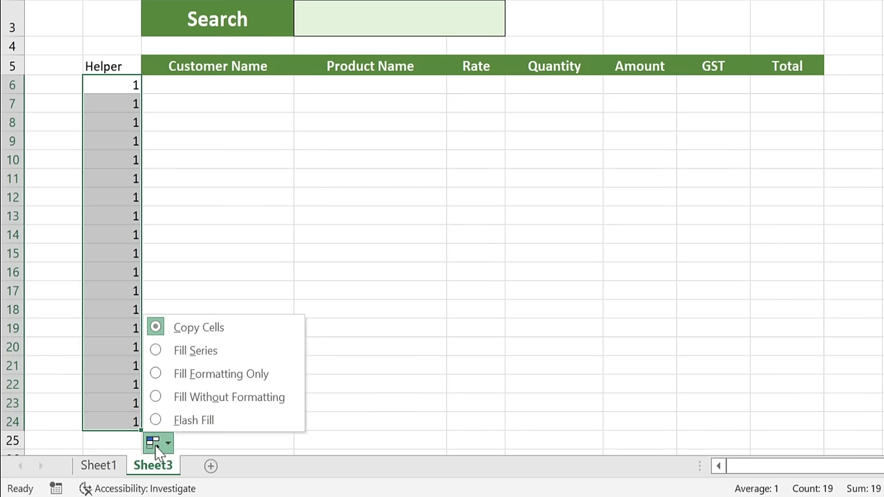
click(159, 350)
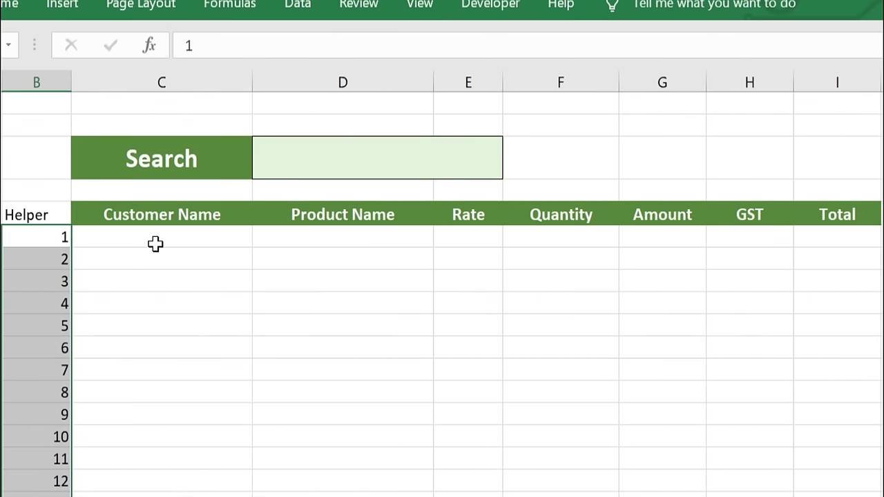
Enter B Grocer in F3 beside the search box as a sample customer, and select C6 under Customer Name.
click(160, 191)
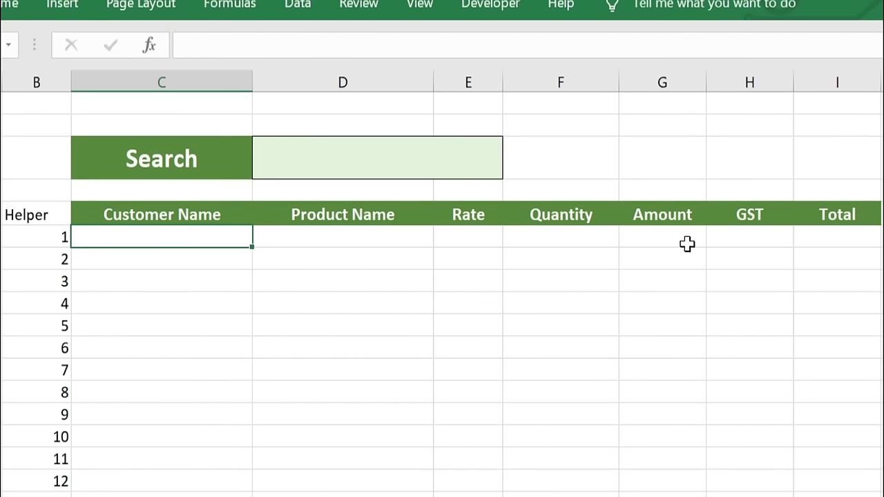
click(604, 153)
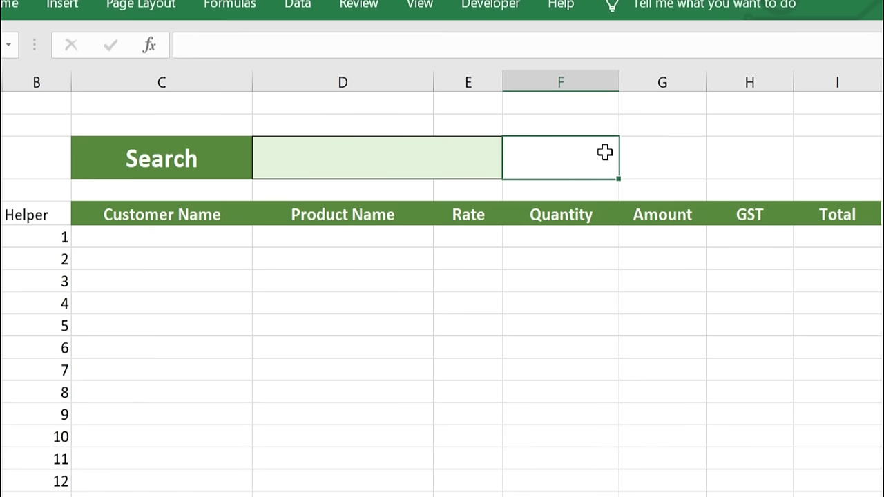
text(B Grocer)
key(Return)
key(Up)
click(207, 243)
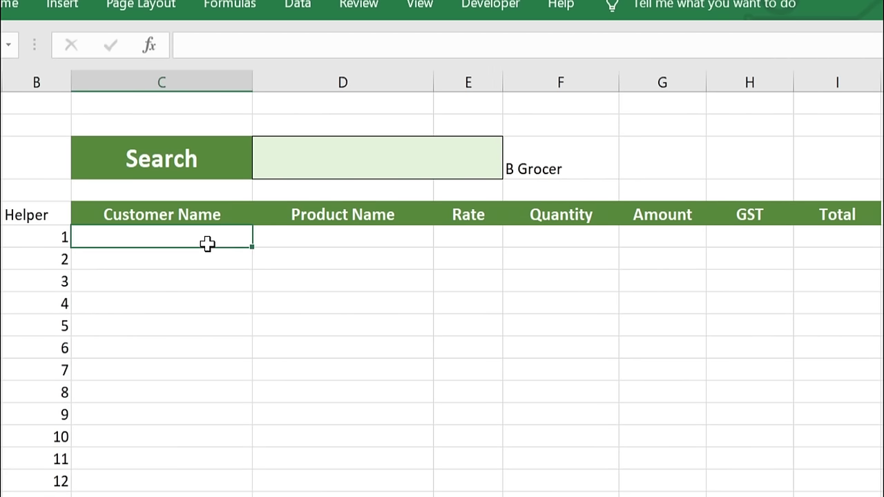
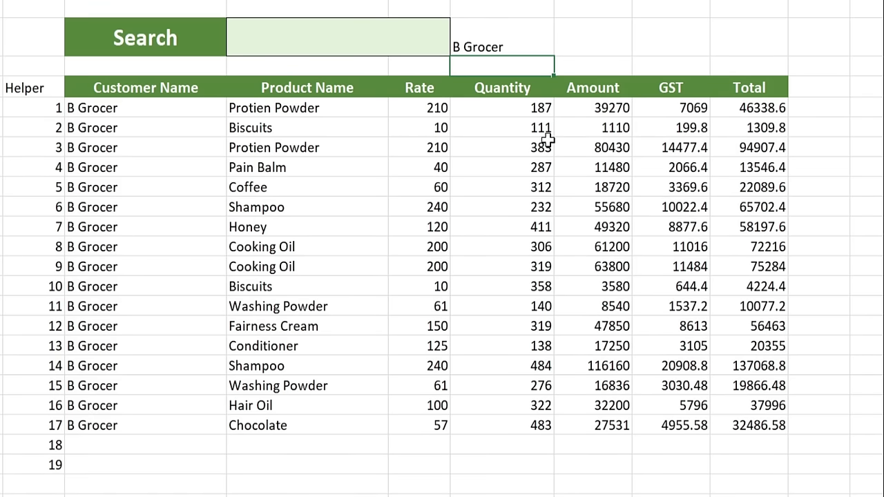
Test the search box in D3 with the term h, and again with the term f.
click(345, 36)
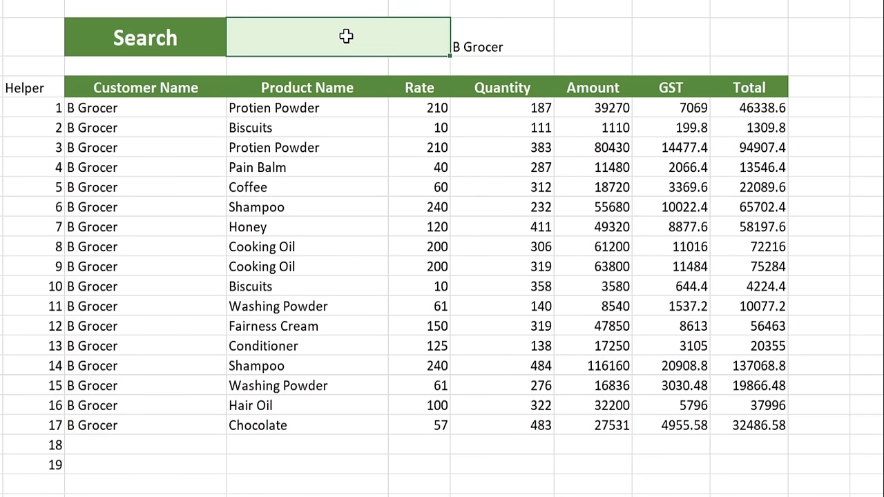
text(h)
key(Return)
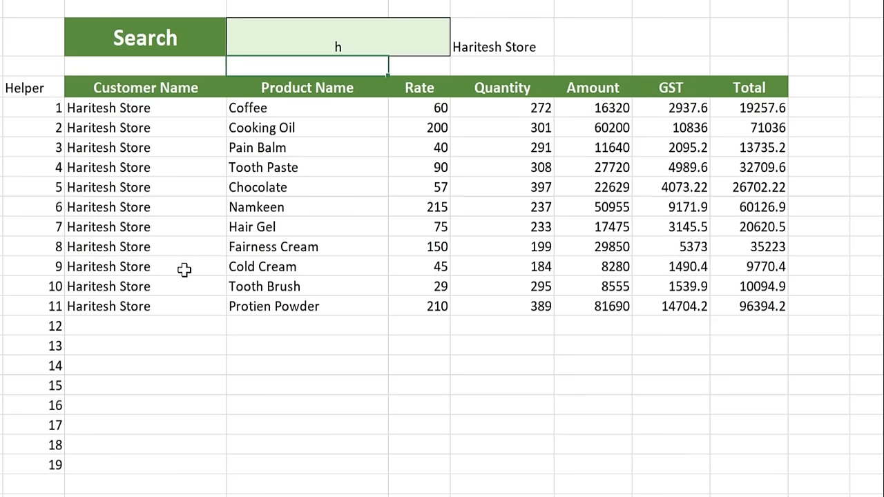
click(314, 43)
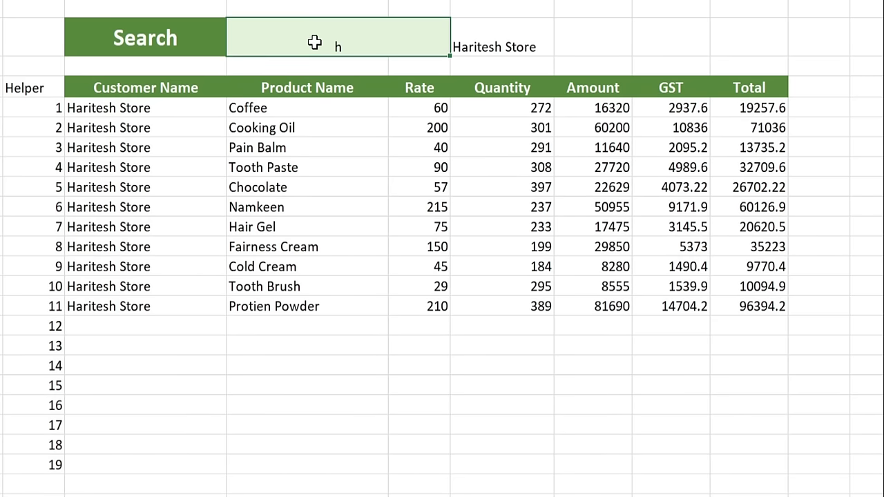
key(BackSpace)
text(f)
key(Return)
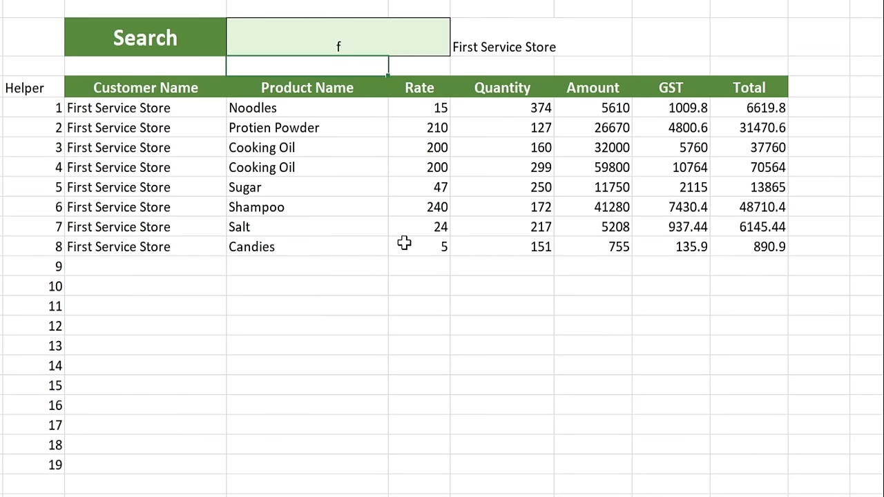
Test the search box with the two-letter term ea, and again with the single letter e.
click(352, 40)
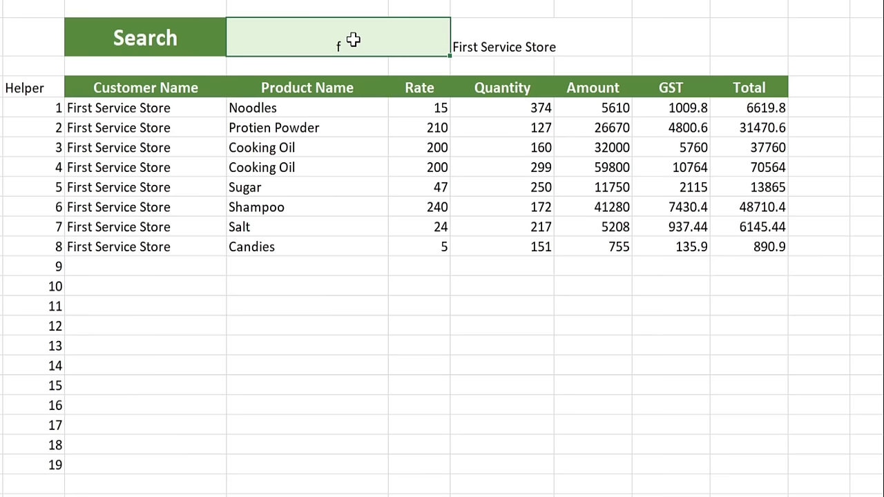
key(BackSpace)
text(ea)
key(Return)
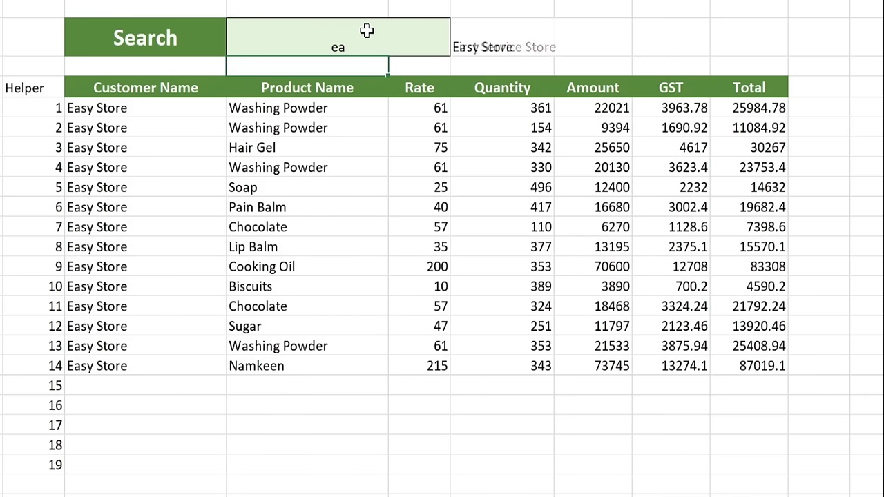
click(366, 30)
text(e)
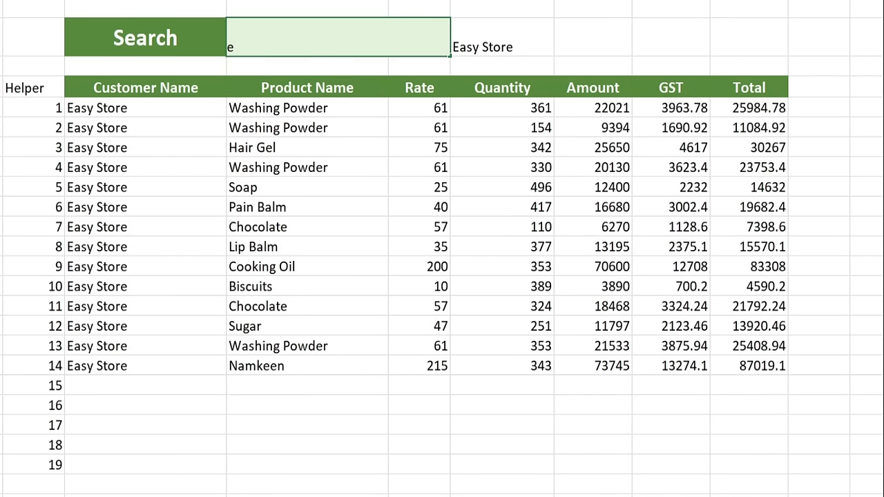
key(Return)
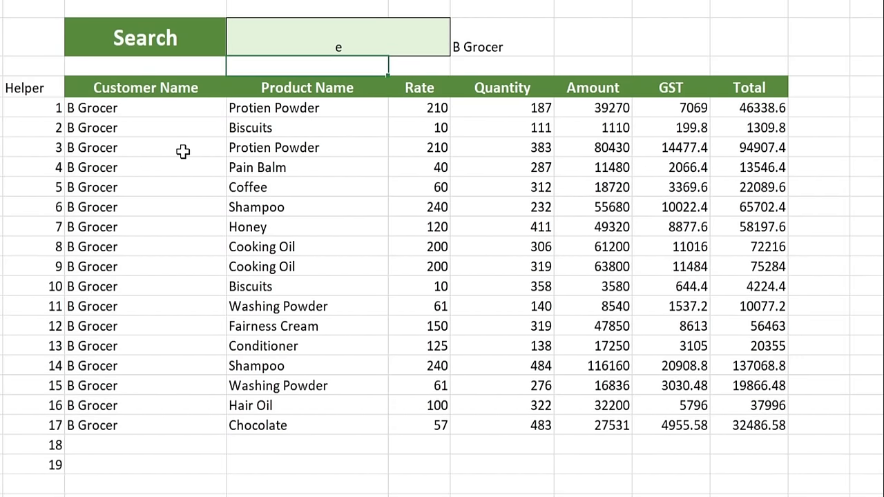
Test the search box in D3 with the terms ea and ab, and clear the box to check the empty case.
click(317, 48)
text(ea)
key(Return)
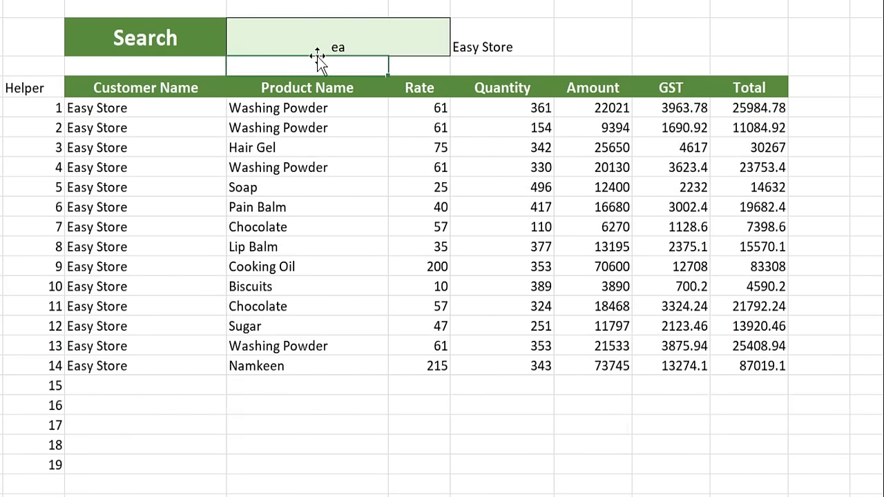
click(318, 38)
text(ab)
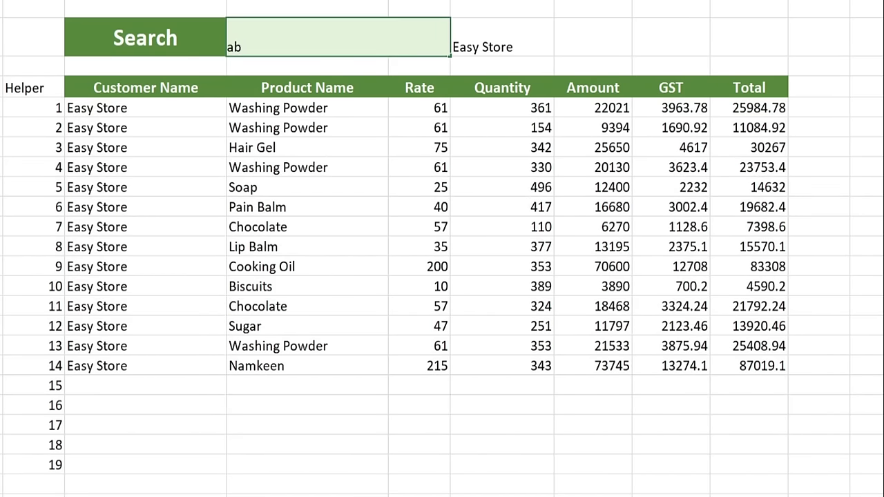
key(Return)
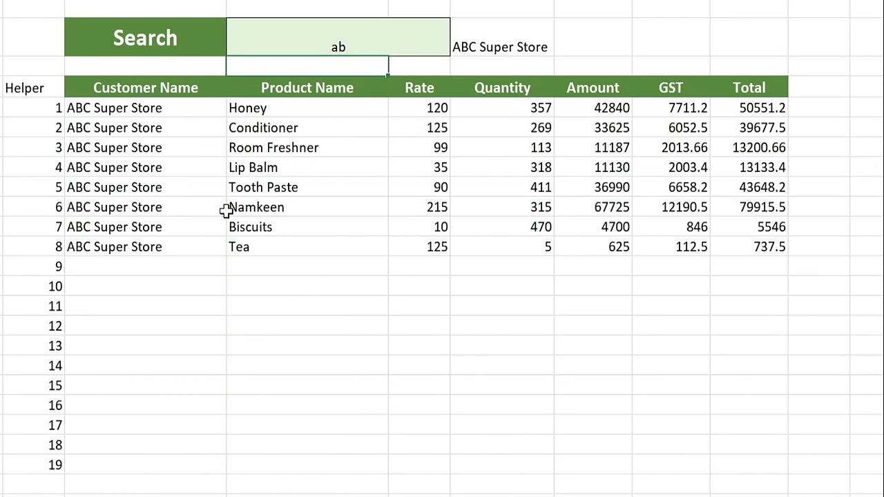
click(352, 38)
key(Delete)
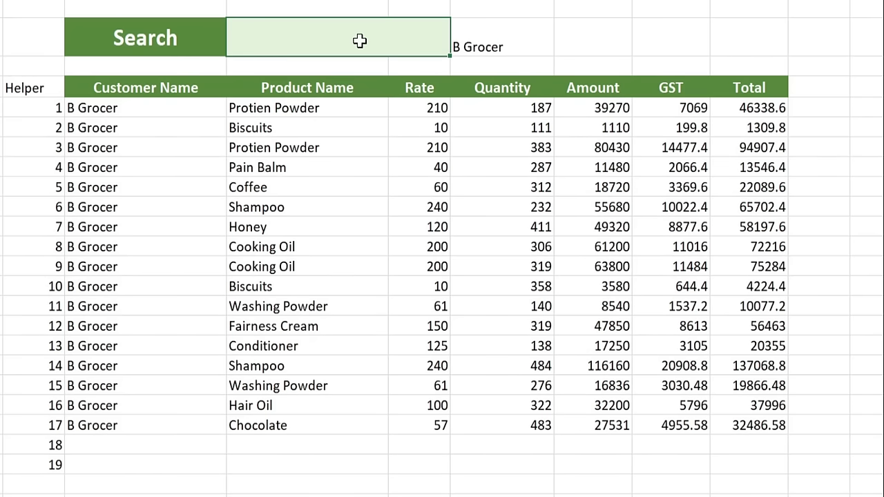
Wrap the C6 lookup formula in an IF that returns "" when $D$3="" and otherwise runs the existing IFERROR lookup.
click(174, 117)
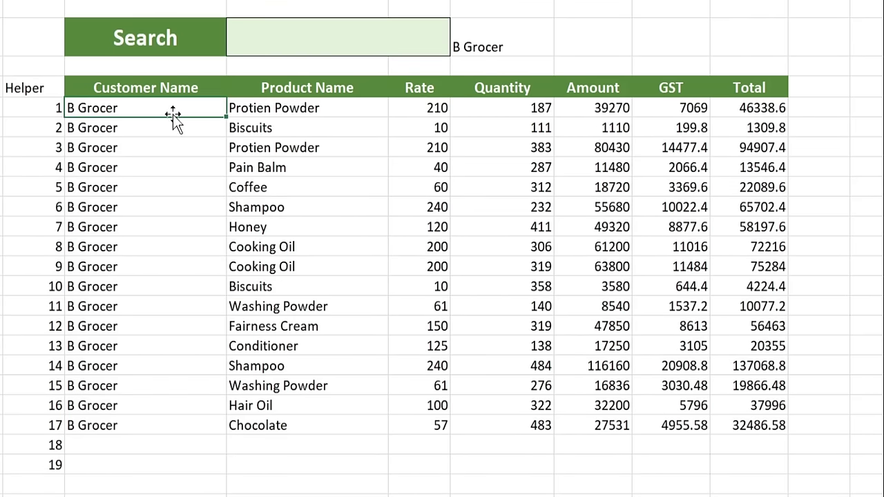
double_click(172, 114)
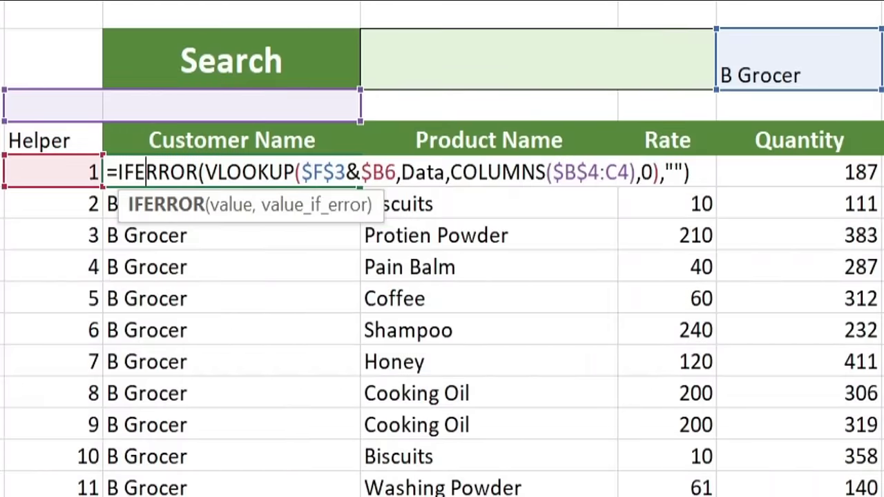
click(118, 171)
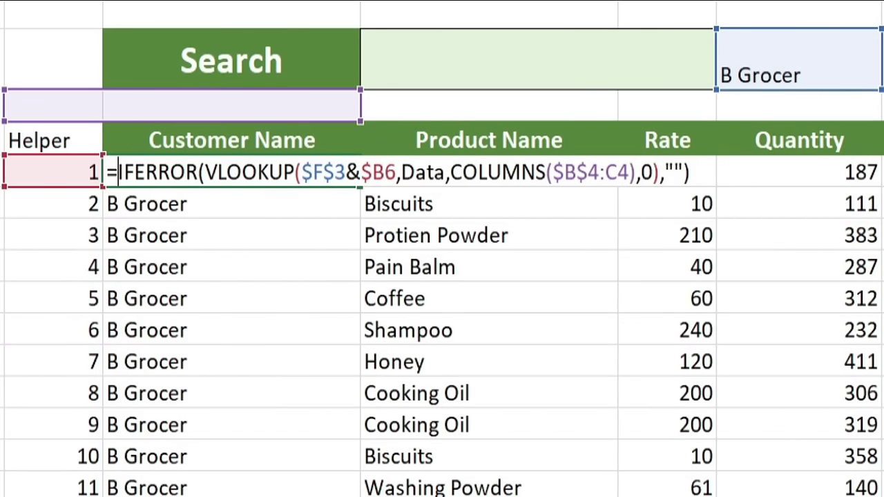
text(if)
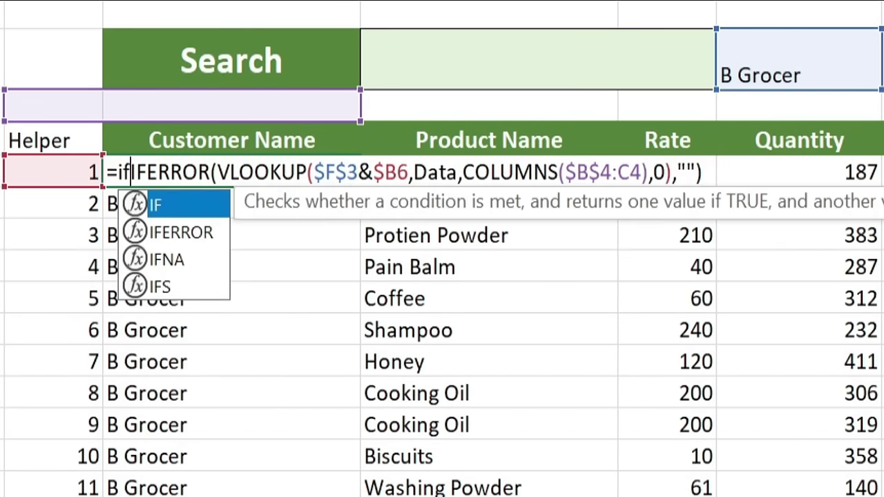
double_click(168, 207)
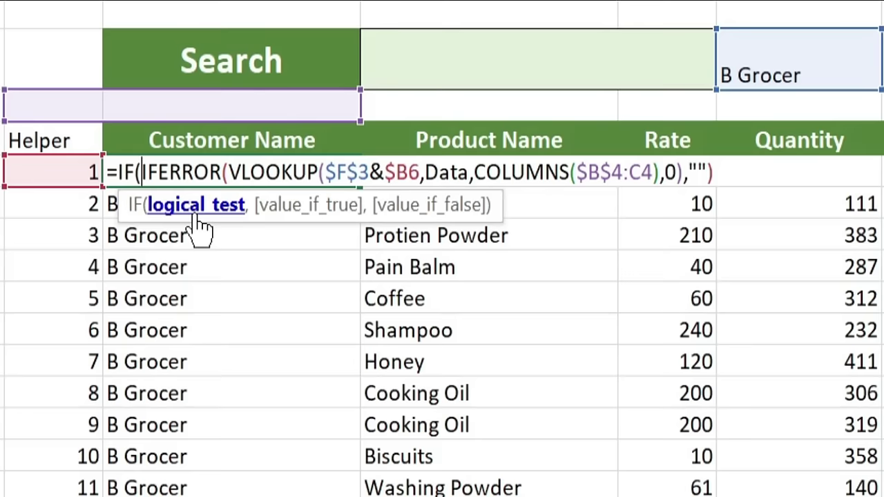
click(519, 59)
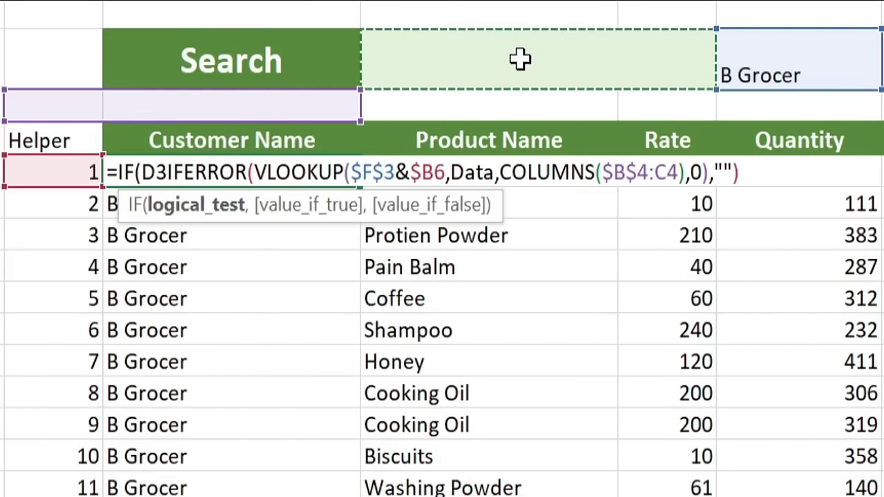
key(F4)
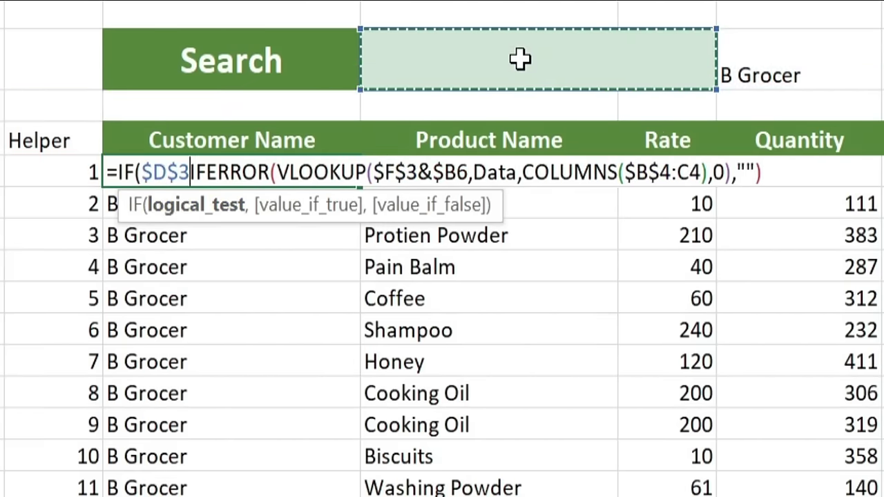
text(=)
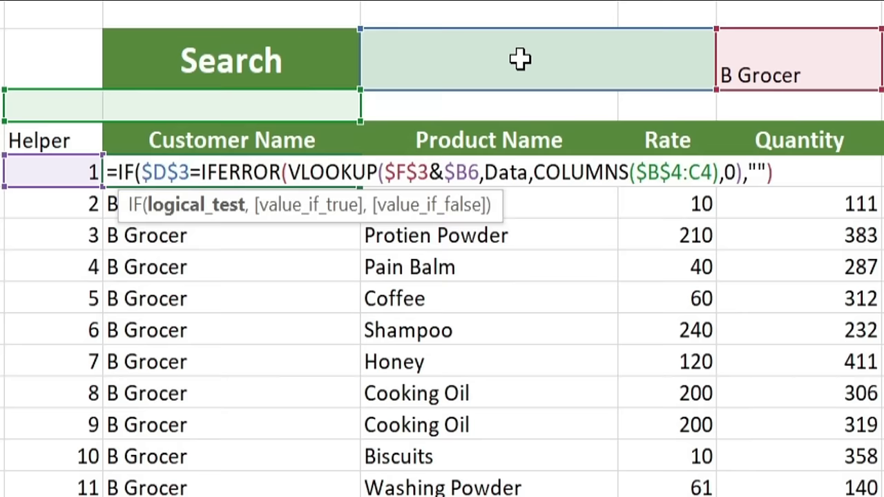
text("")
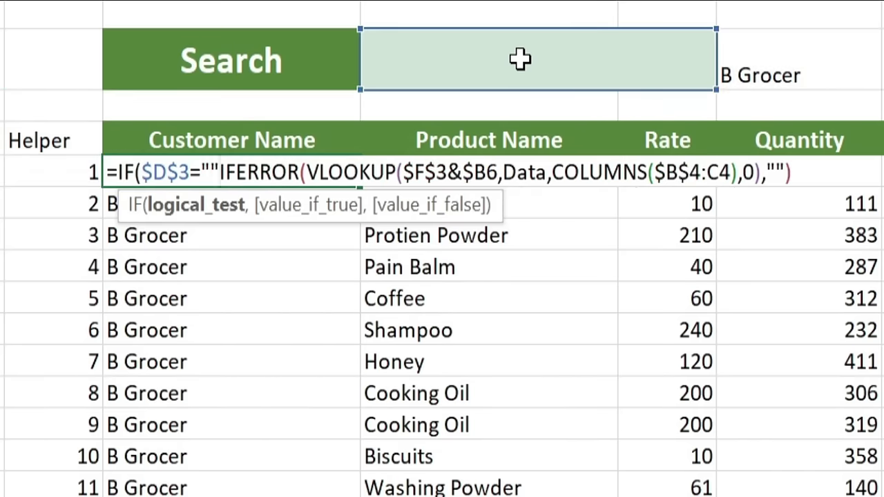
text(,)
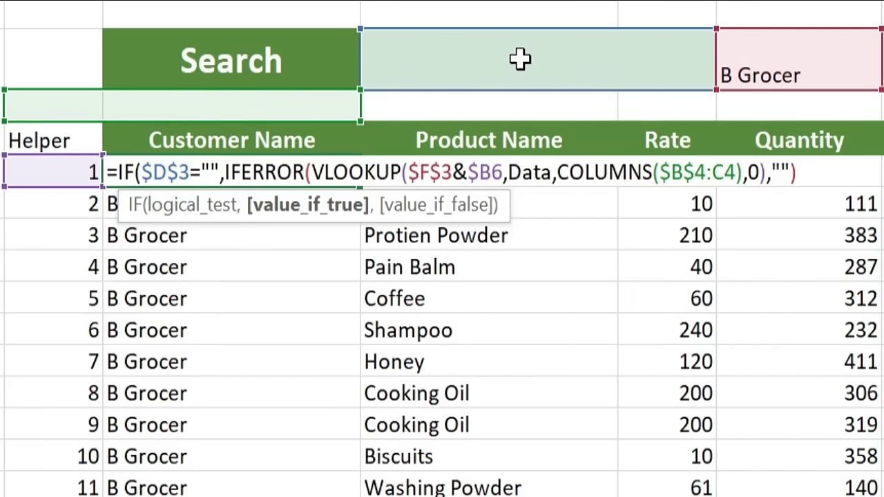
text("")
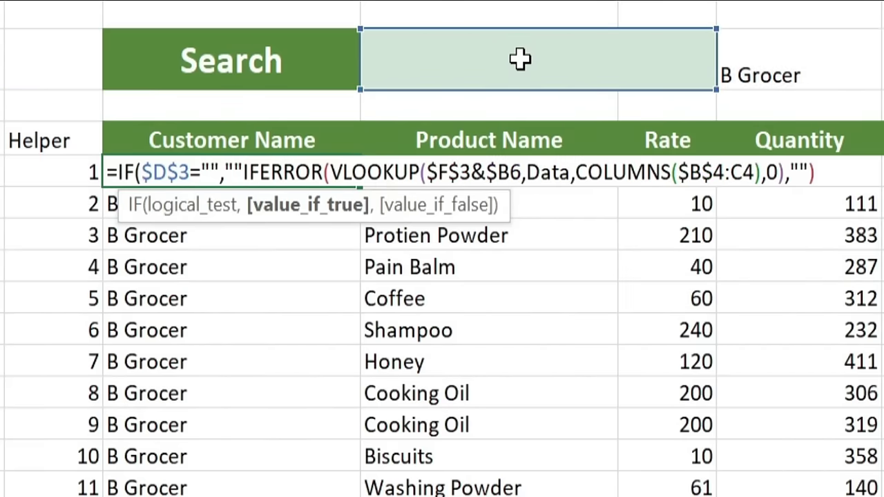
text(,)
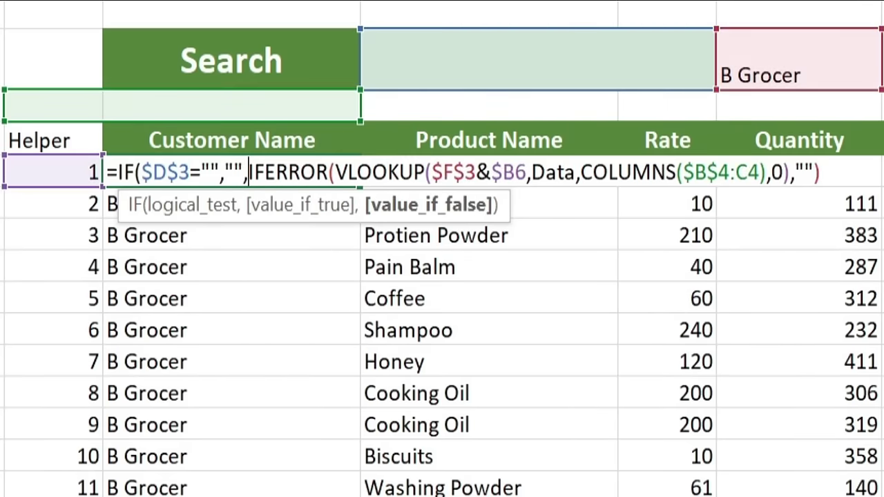
click(820, 172)
text())
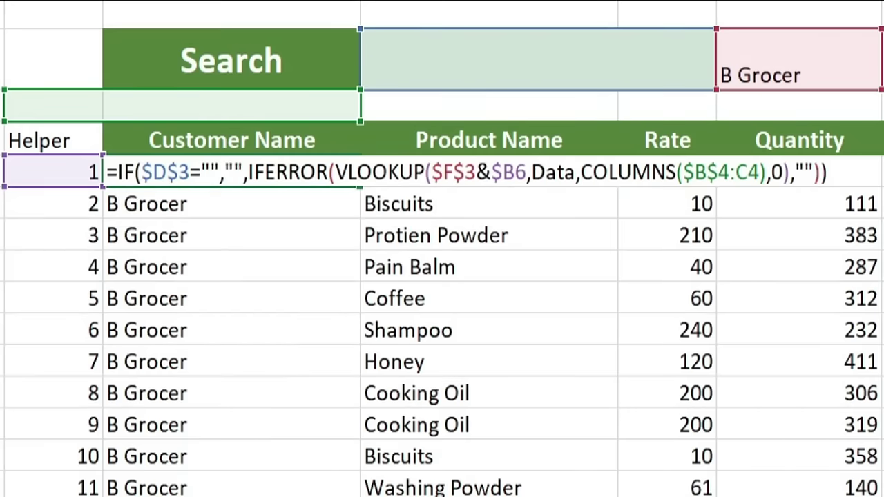
key(Return)
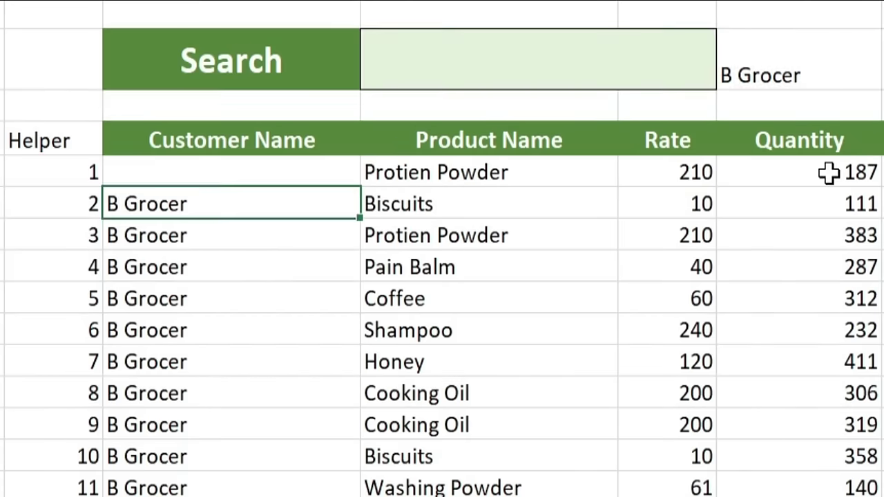
Fill the updated C6 formula across to the Total column and down through helper row 19, covering C6:I24.
click(310, 176)
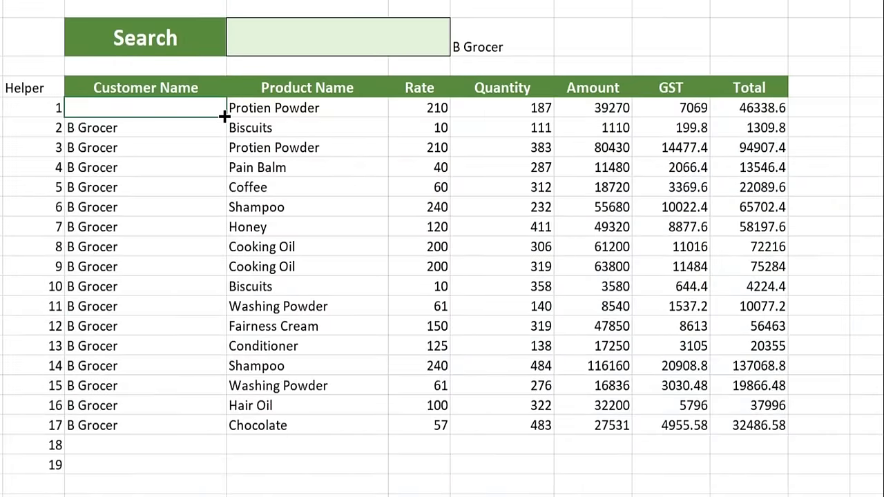
mouse_move(224, 118)
mouse_down()
mouse_move(414, 108)
mouse_move(794, 173)
mouse_up()
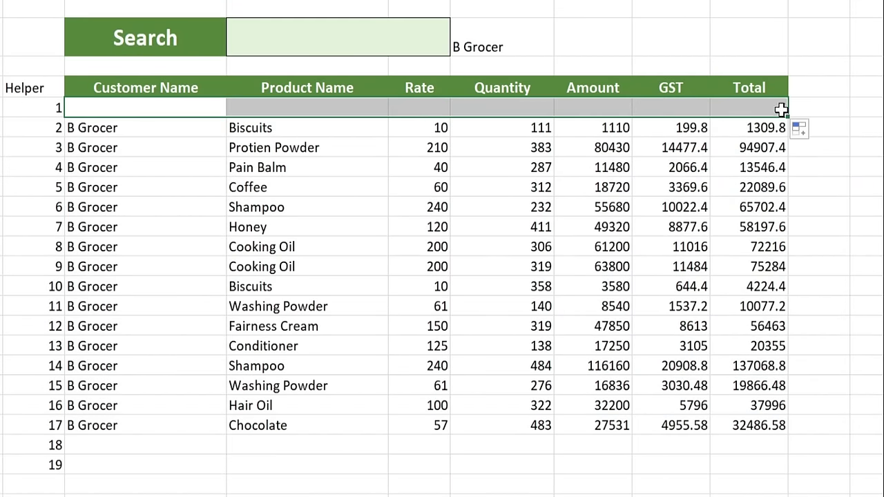
drag(788, 120, 848, 469)
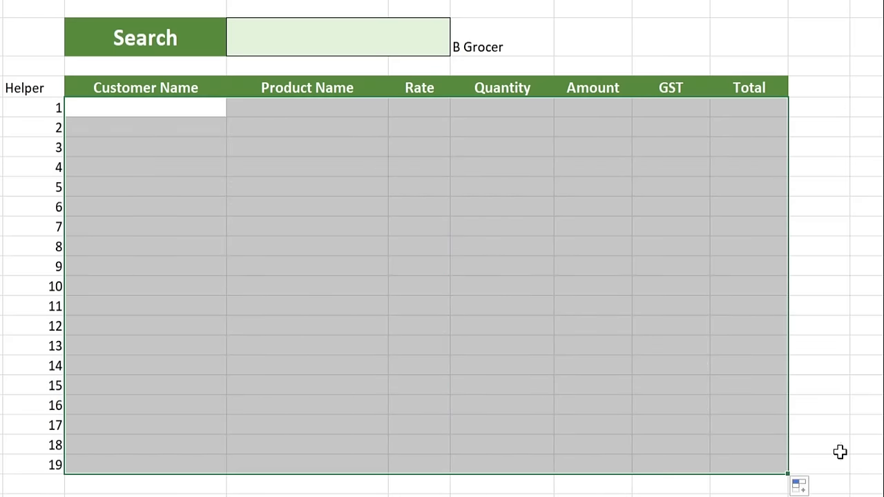
click(662, 323)
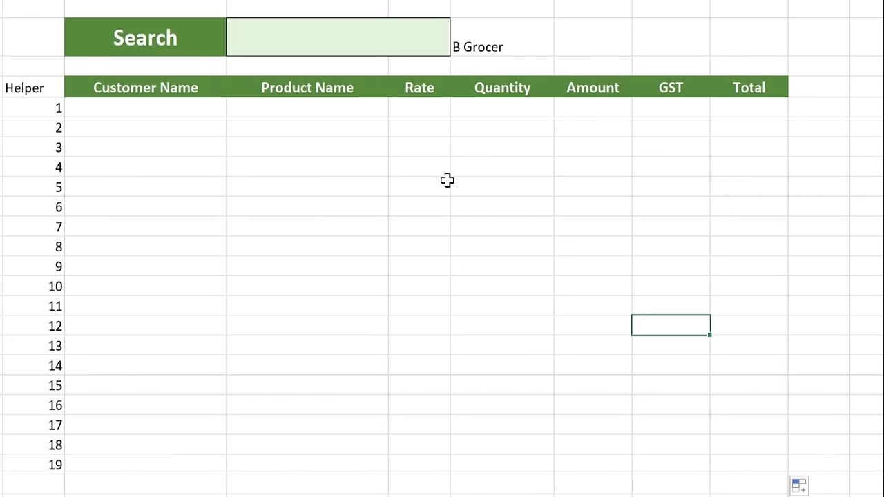
Enter h in the search box D3 to test the updated formulas.
click(359, 37)
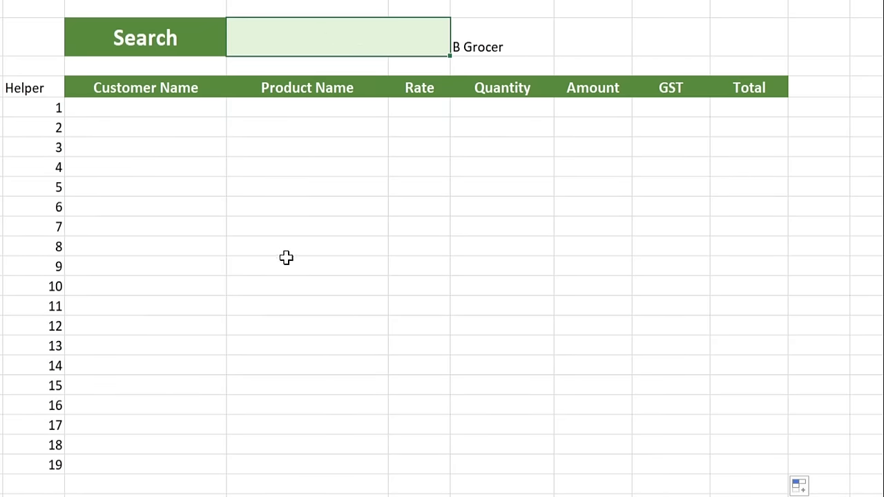
text(h)
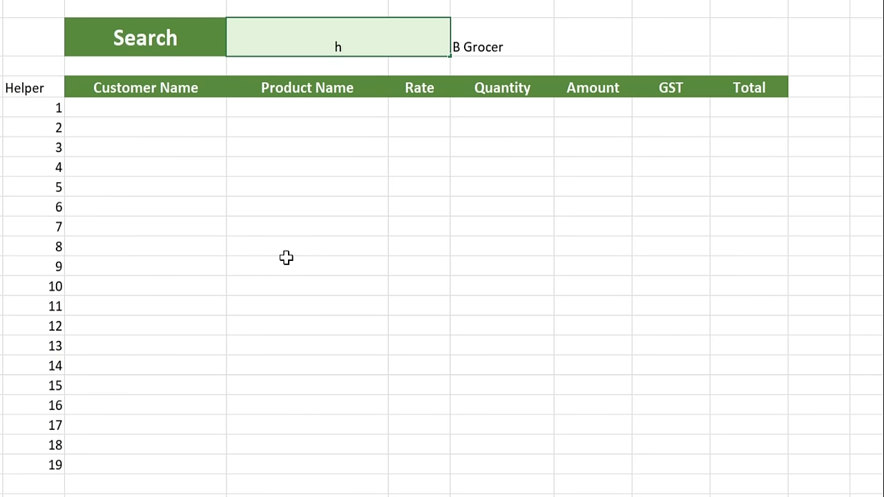
key(Return)
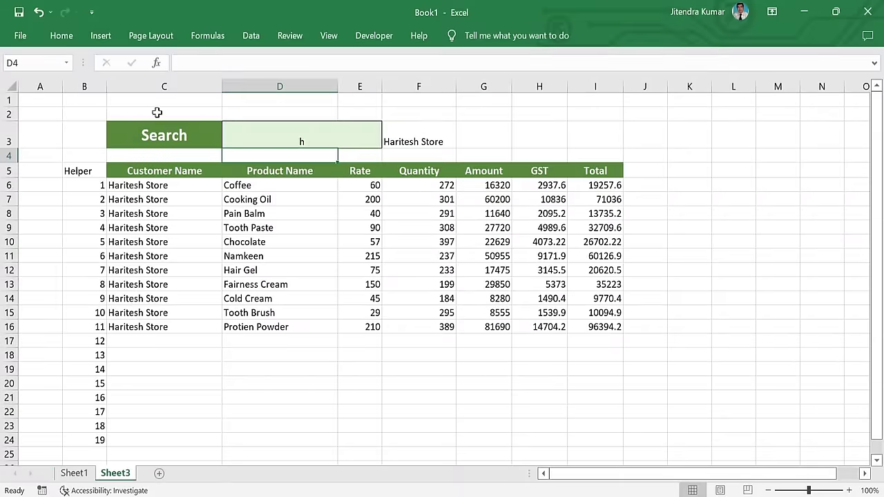
Hide the Helper column B and set the font colour of the lookup cell F3 to white.
click(89, 79)
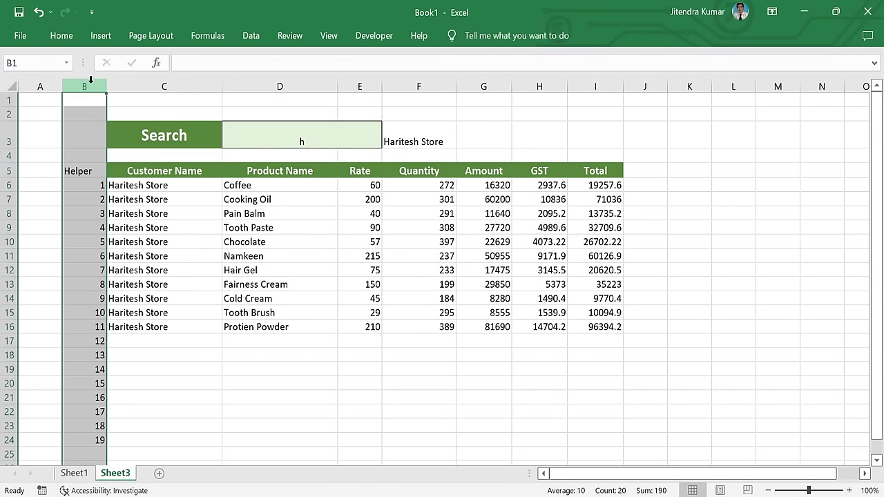
key(ctrl+0)
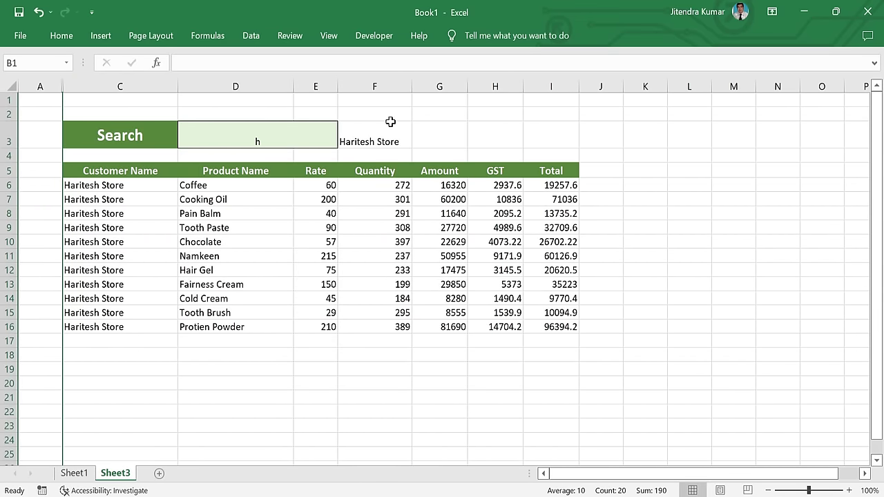
click(379, 139)
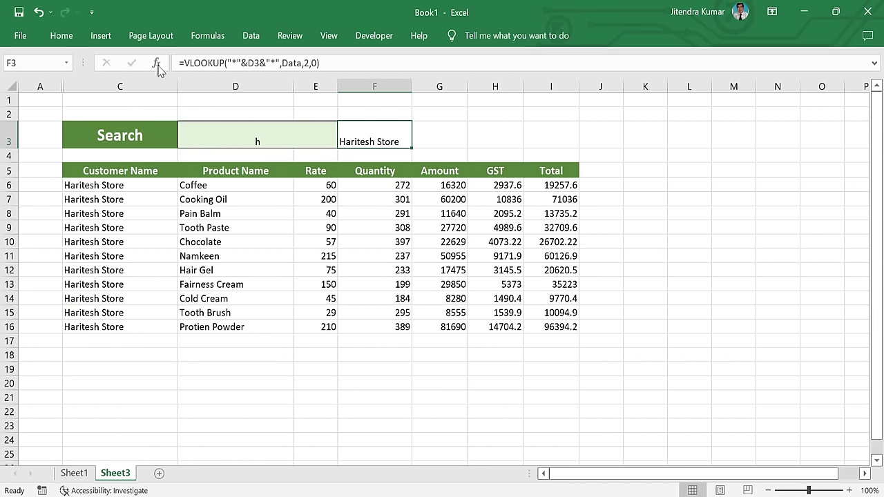
click(63, 38)
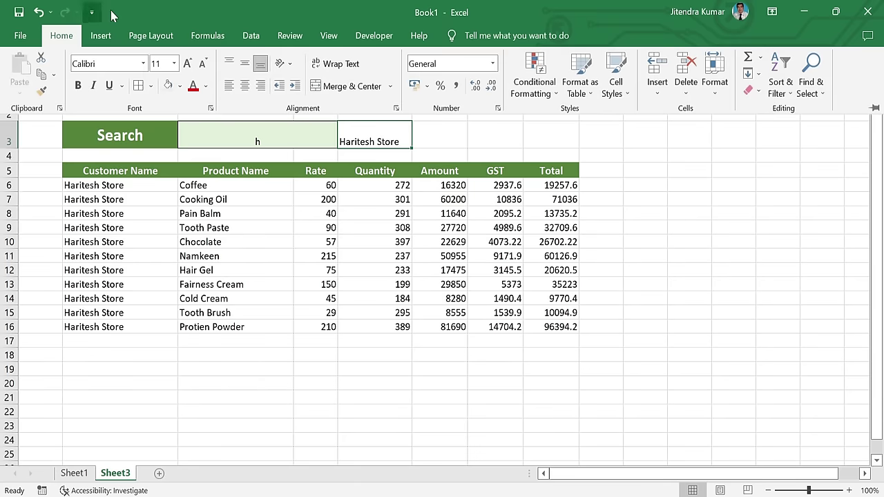
click(207, 87)
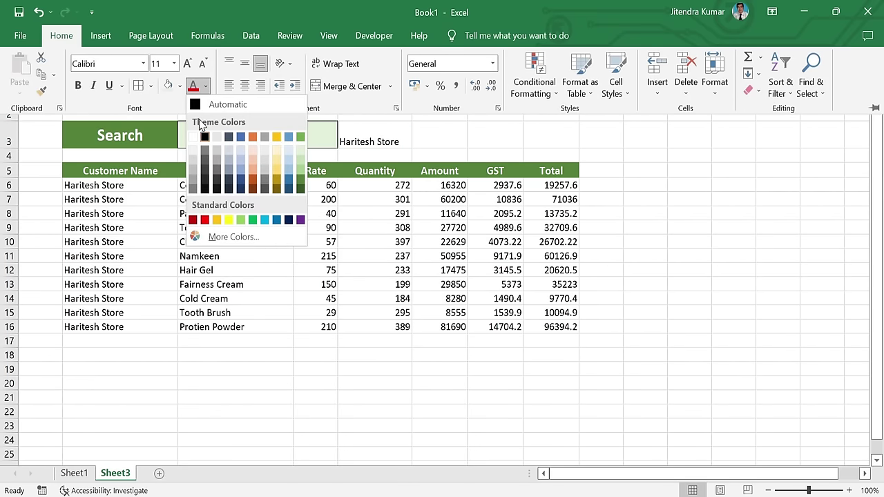
click(197, 138)
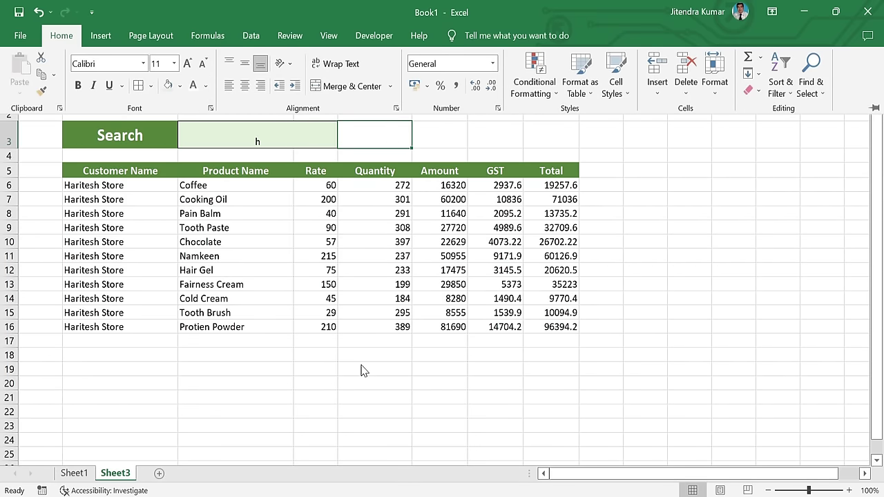
Turn off the sheet's gridlines and collapse the ribbon, leaving the search box D3 selected.
click(326, 36)
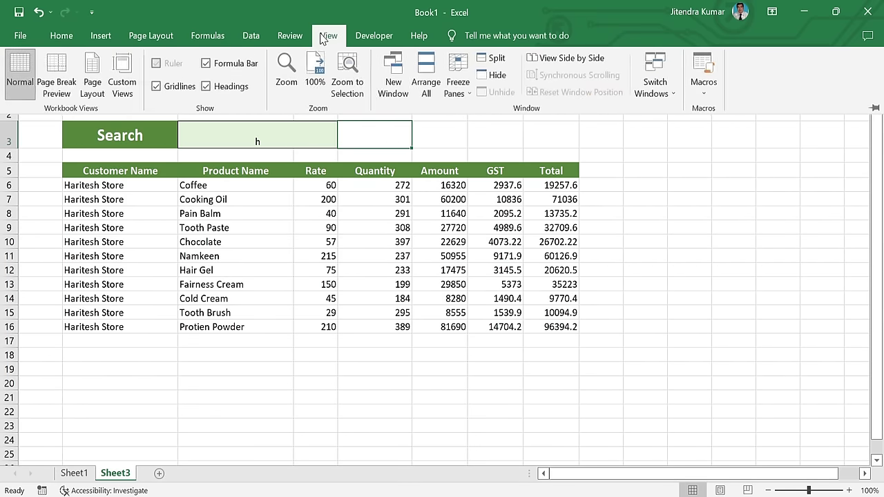
click(156, 87)
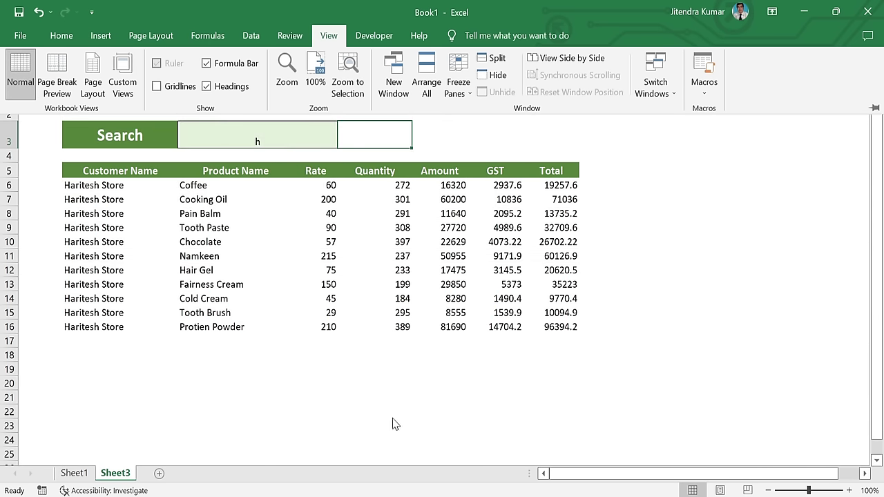
key(ctrl+F1)
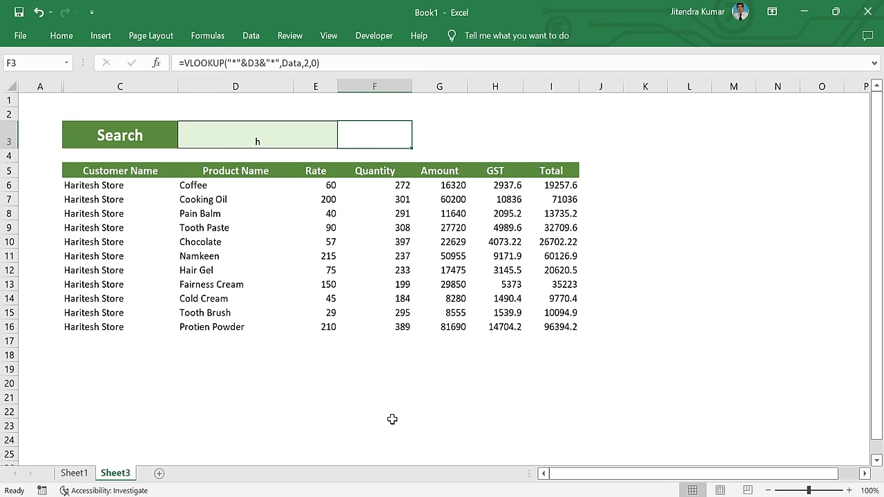
click(282, 138)
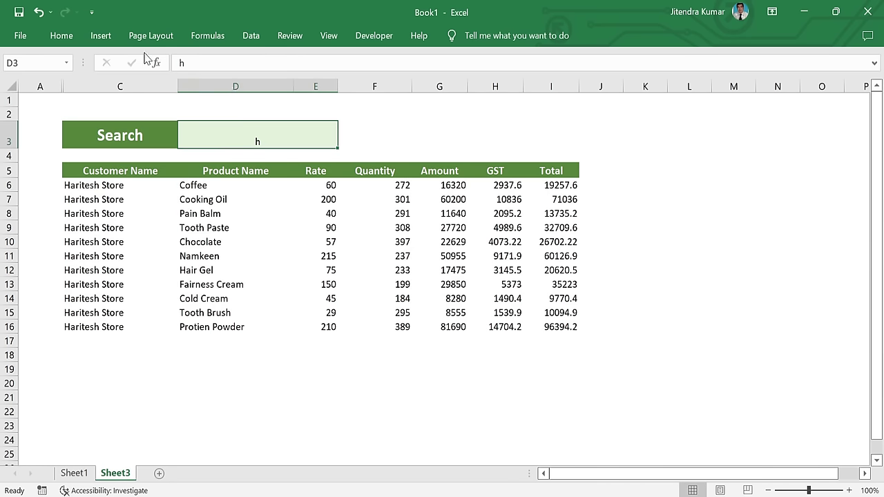
Format the search box D3 with font size 18, middle vertical alignment and bold text.
click(66, 36)
click(187, 63)
click(187, 63)
click(187, 63)
click(187, 63)
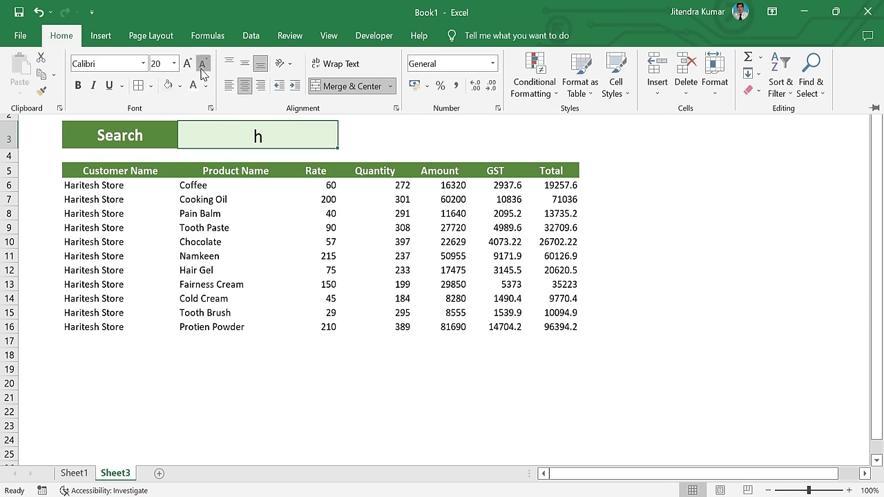
click(245, 64)
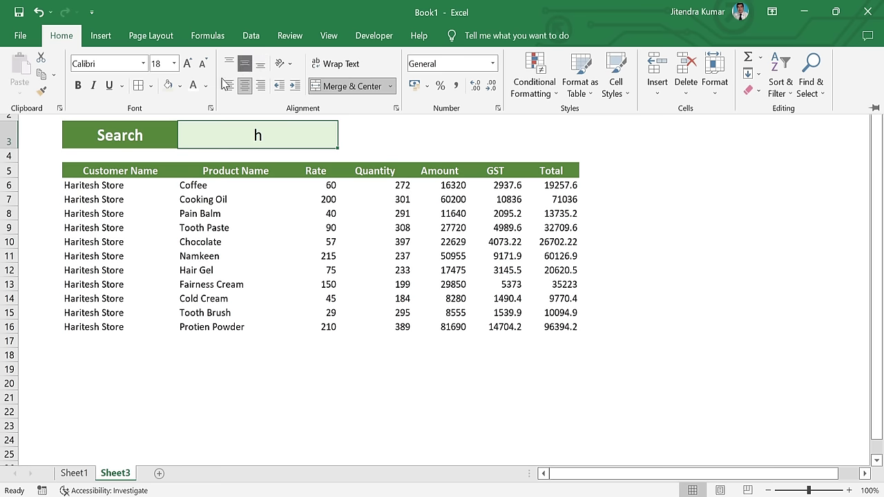
click(78, 86)
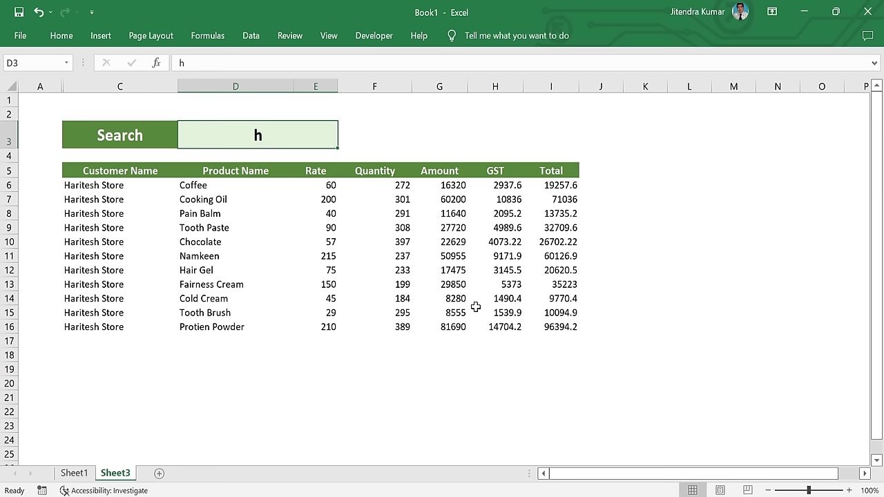
Create a conditional formatting rule for C6:I24 that formats only cells containing No Blanks.
drag(102, 190, 539, 428)
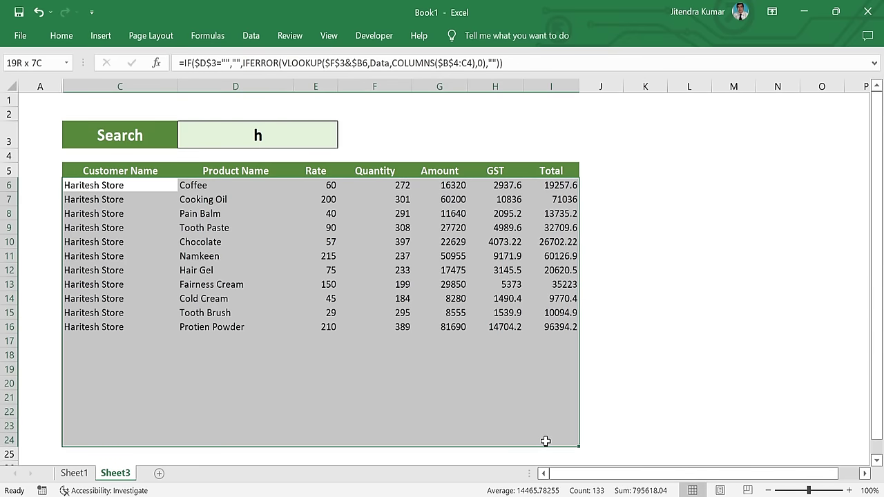
drag(545, 441, 545, 441)
click(74, 43)
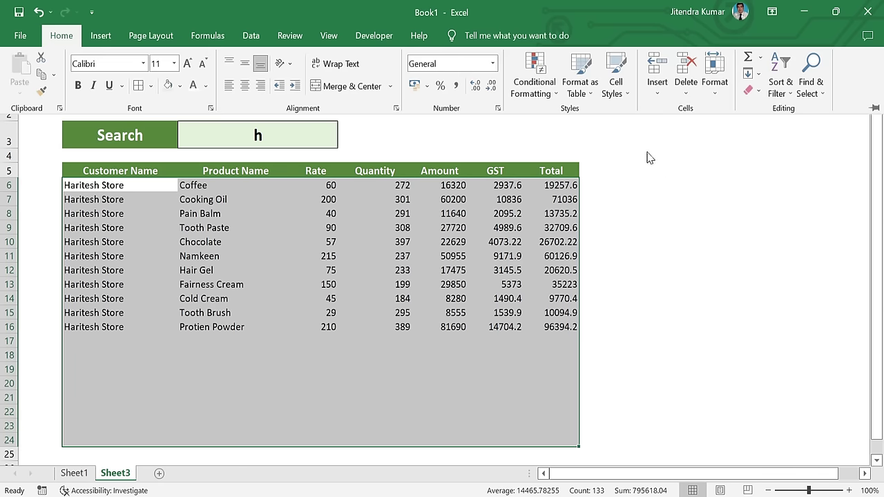
click(556, 97)
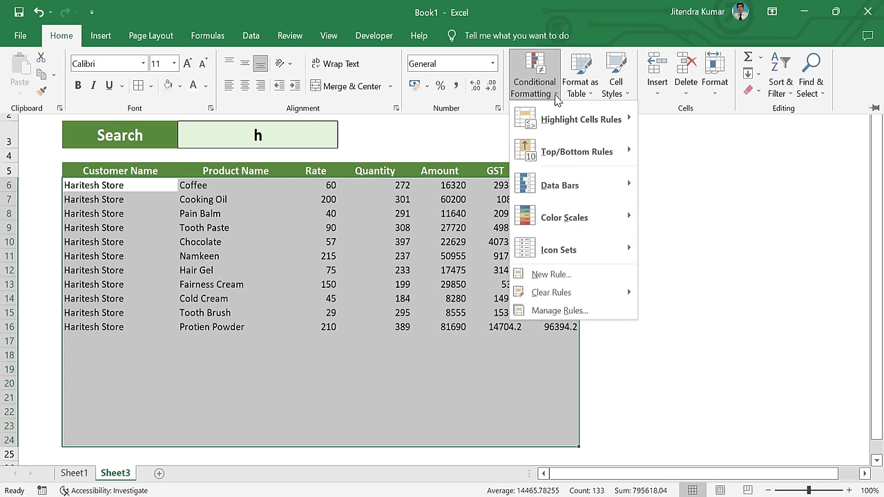
click(569, 276)
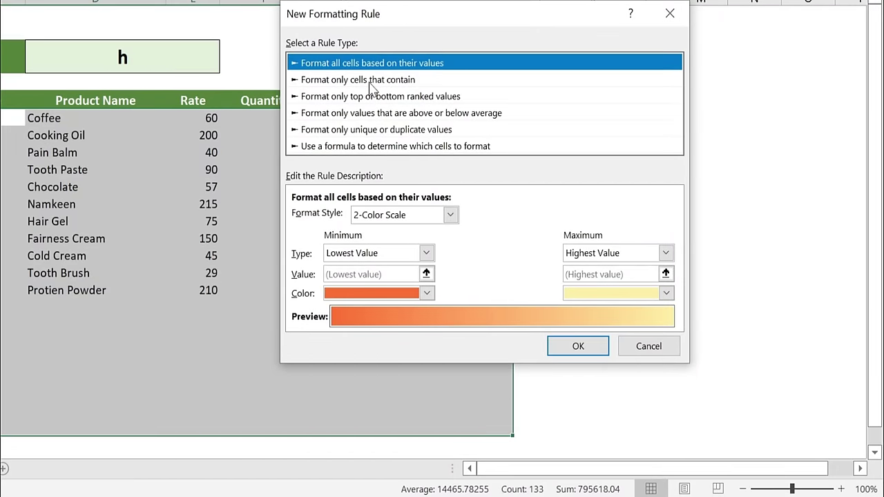
click(373, 80)
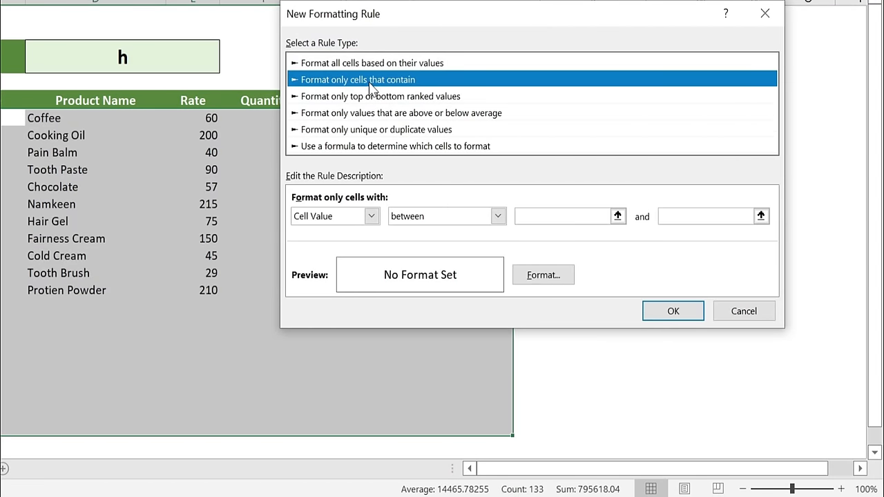
click(371, 217)
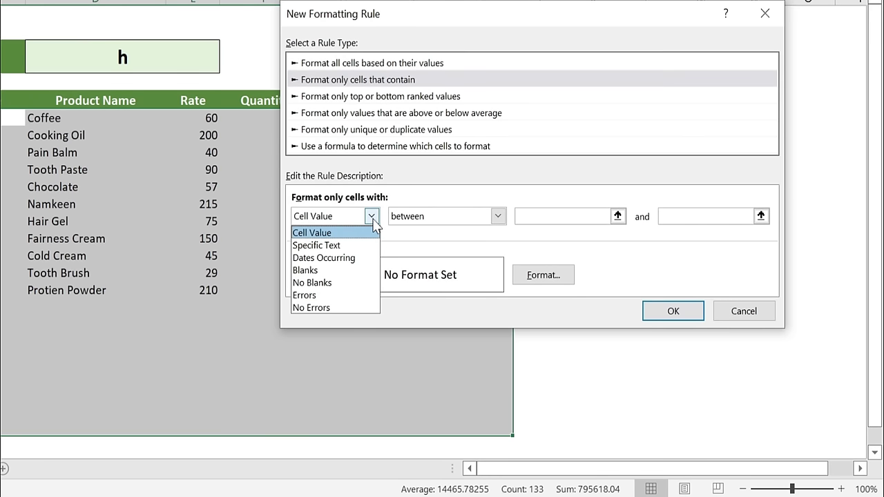
click(332, 285)
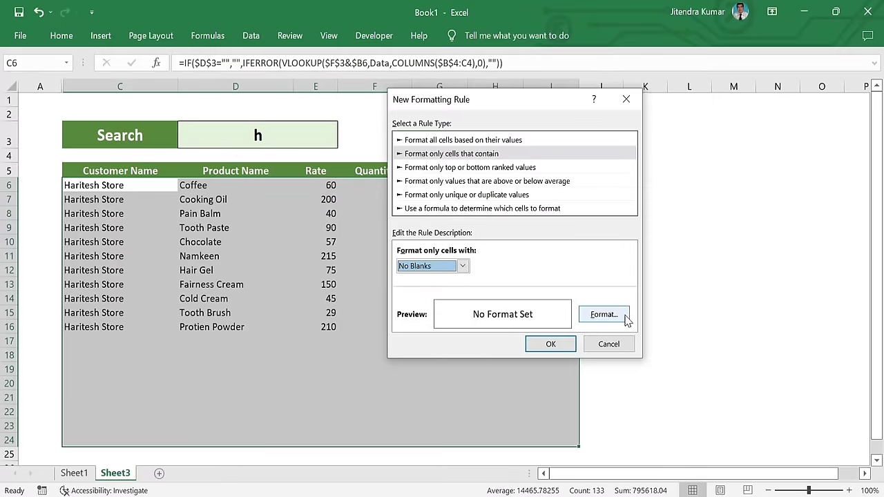
Give the No Blanks rule an outline border and apply it to the results range.
click(567, 279)
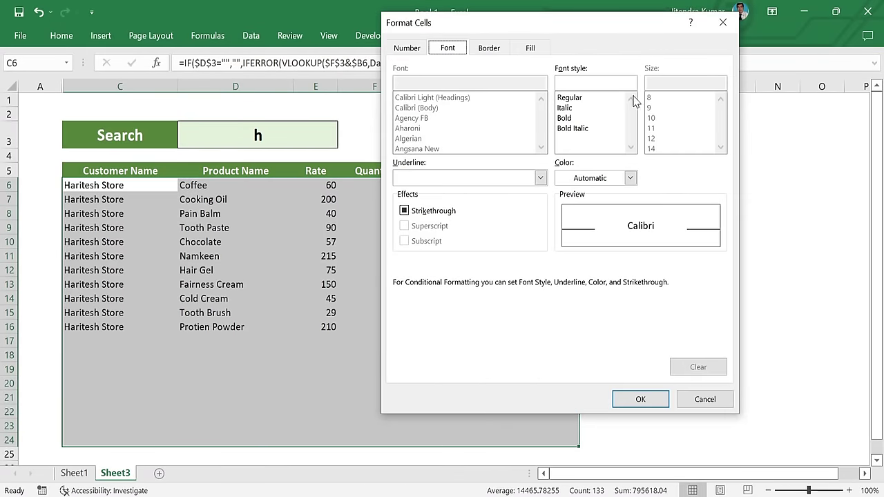
click(497, 51)
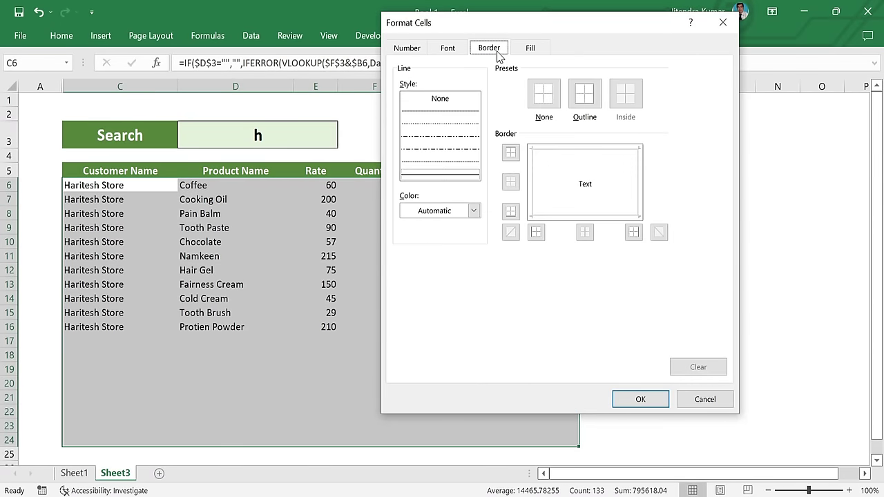
click(584, 100)
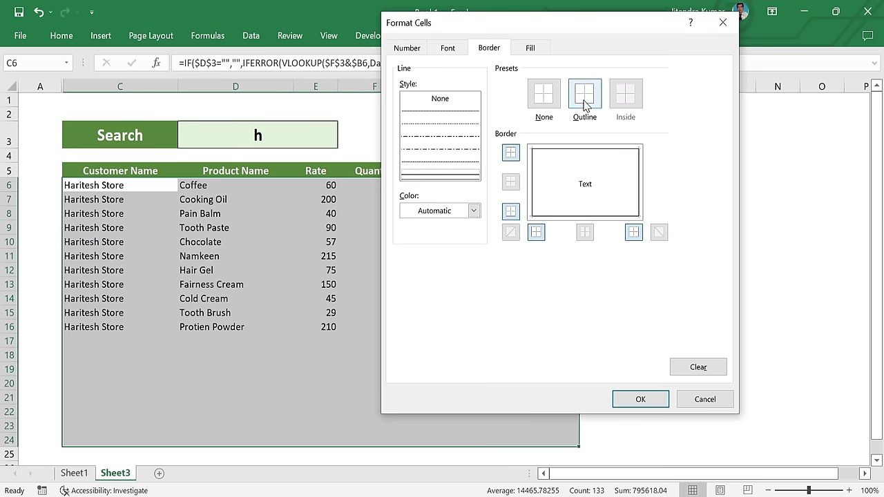
click(640, 402)
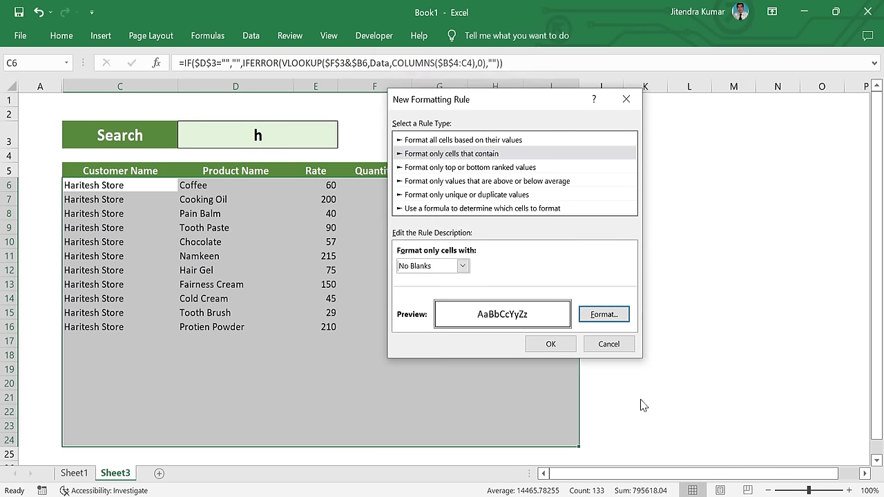
click(561, 345)
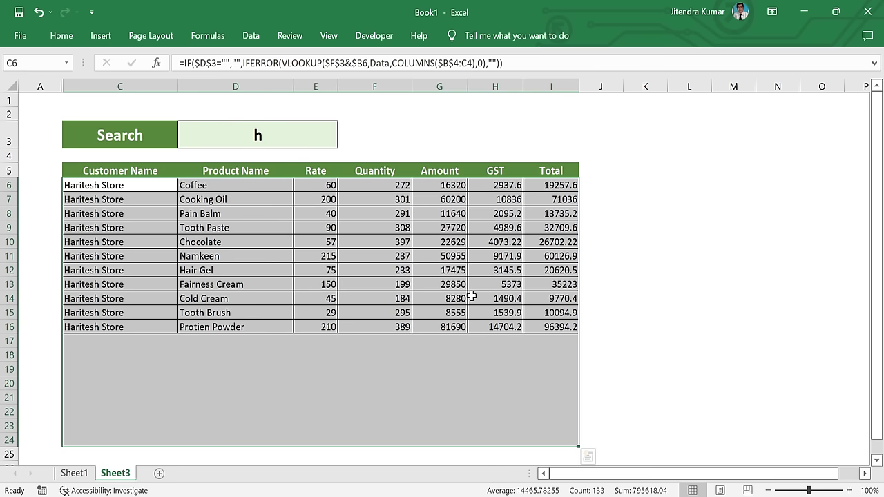
Enter Easy in the search box D3 to test the bordered results.
click(313, 251)
click(267, 138)
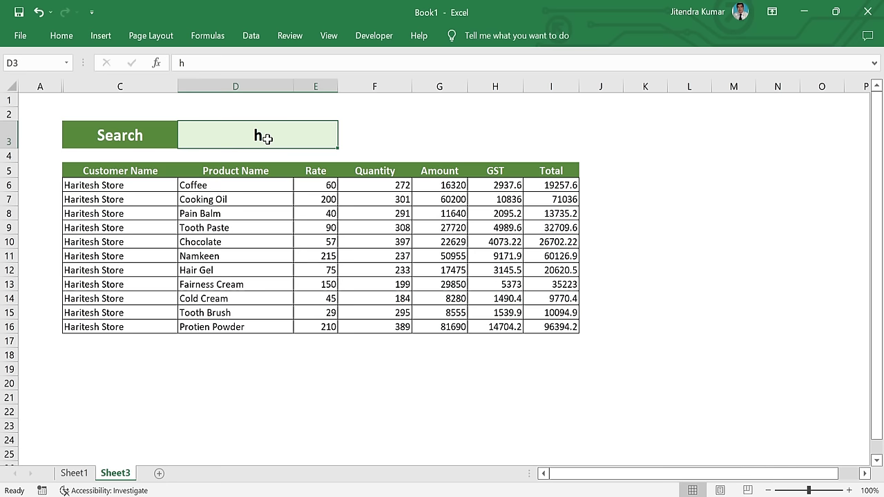
text(Easy)
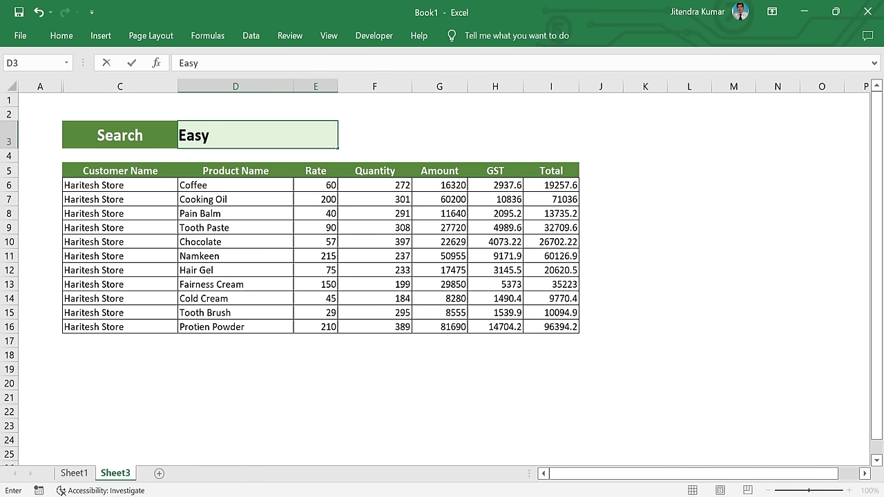
key(Return)
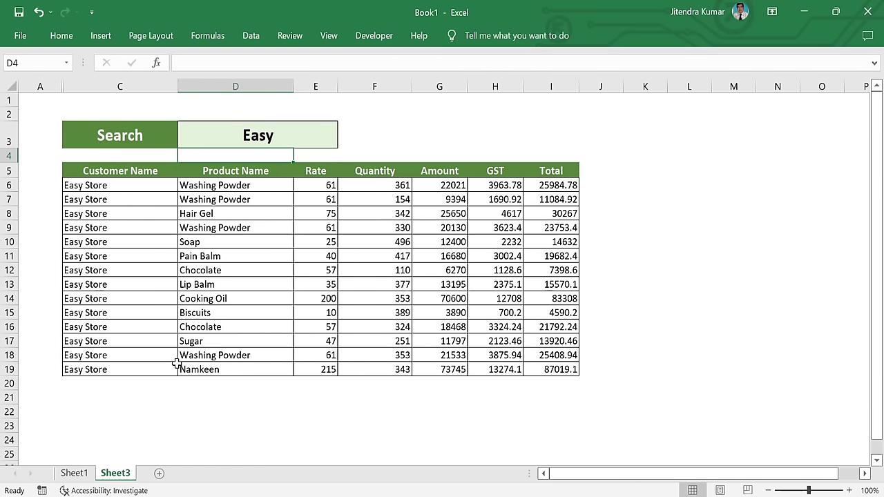
Hide the Helper column A on Sheet1 and return to Sheet3.
click(74, 473)
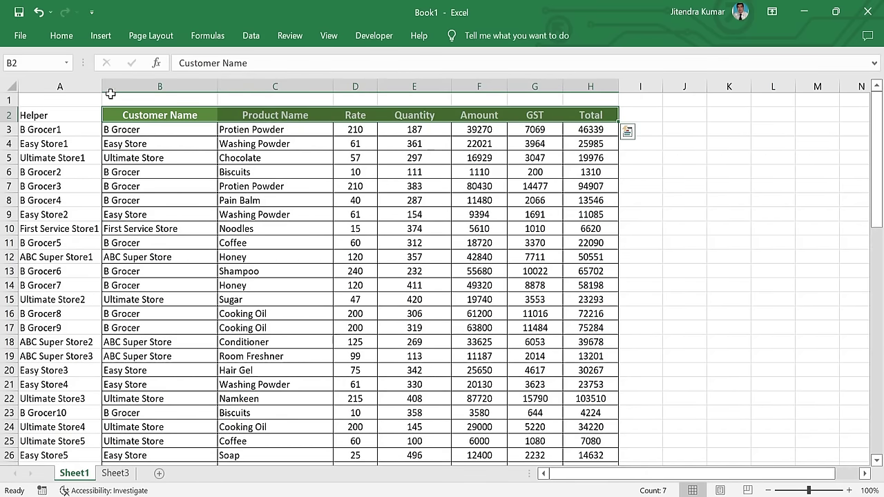
click(67, 86)
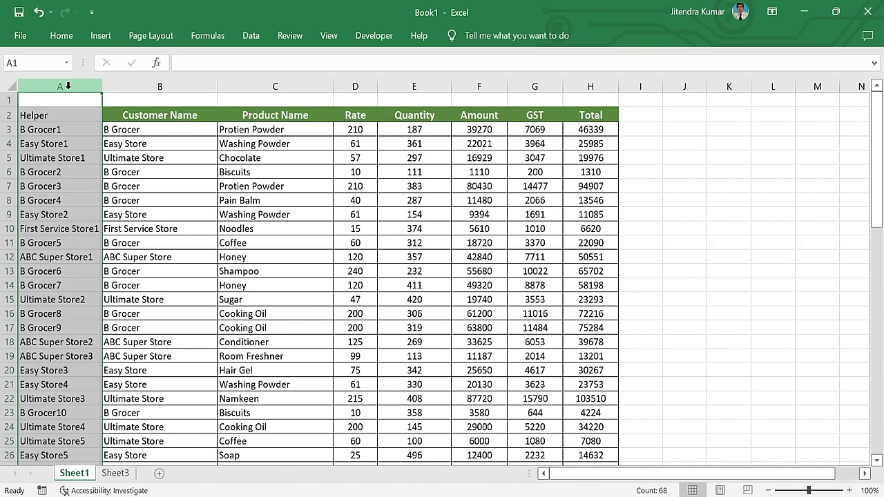
key(ctrl+0)
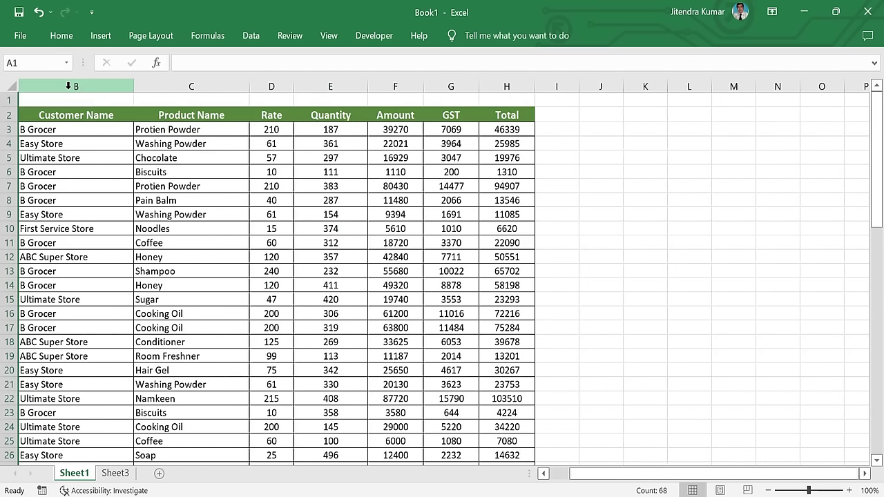
click(115, 474)
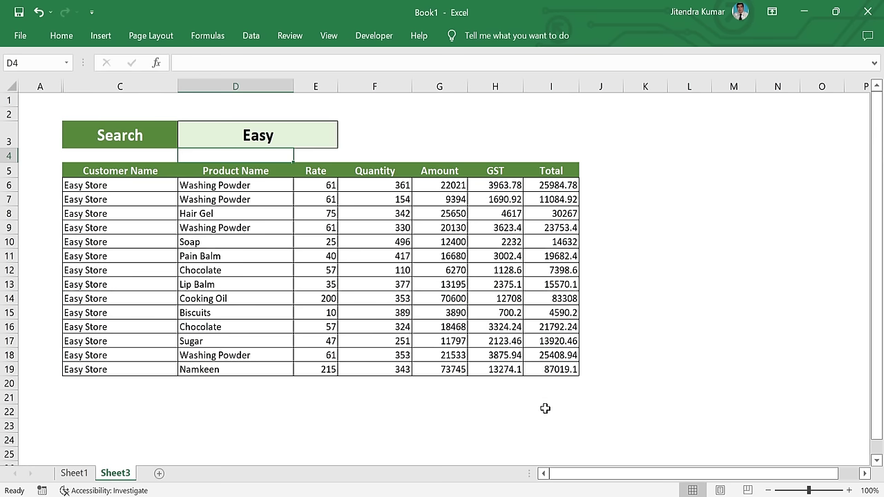